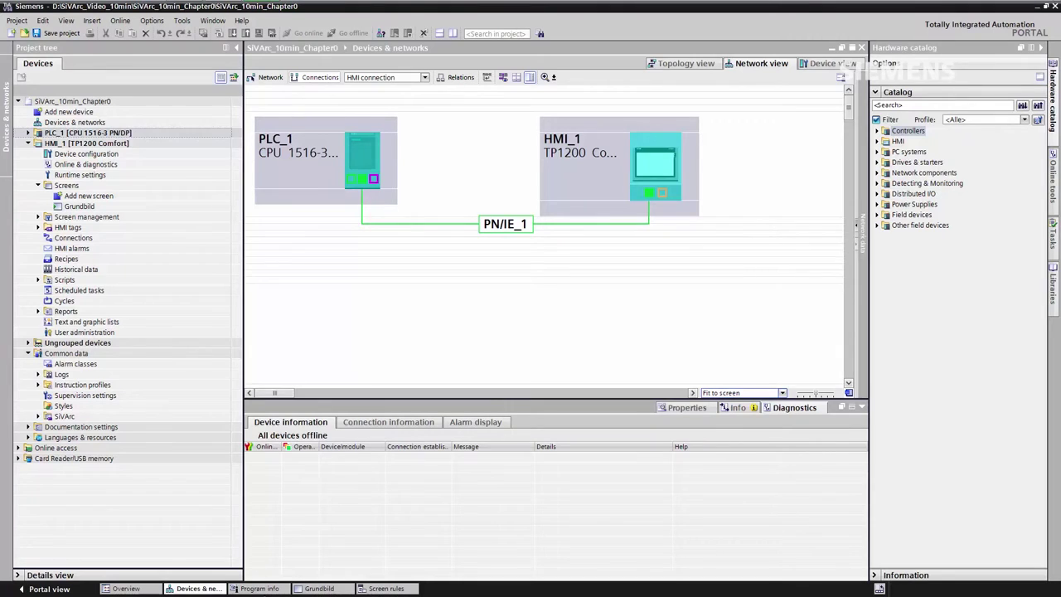
Step: Switch from PLC_1's call structure to HMI_1's Grundbild screen in the editor
left_click(259, 588)
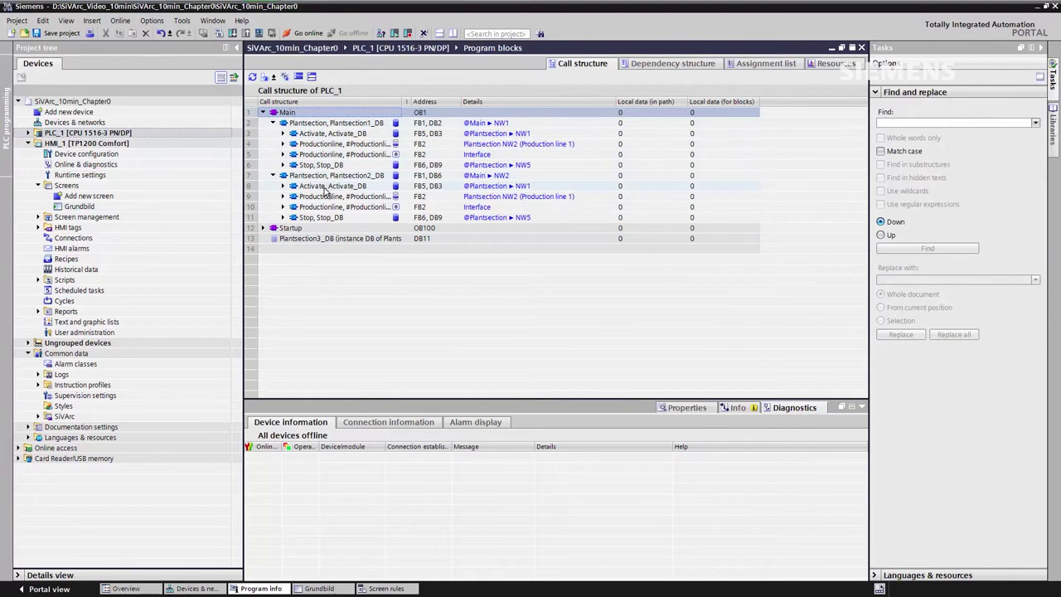
left_click(317, 587)
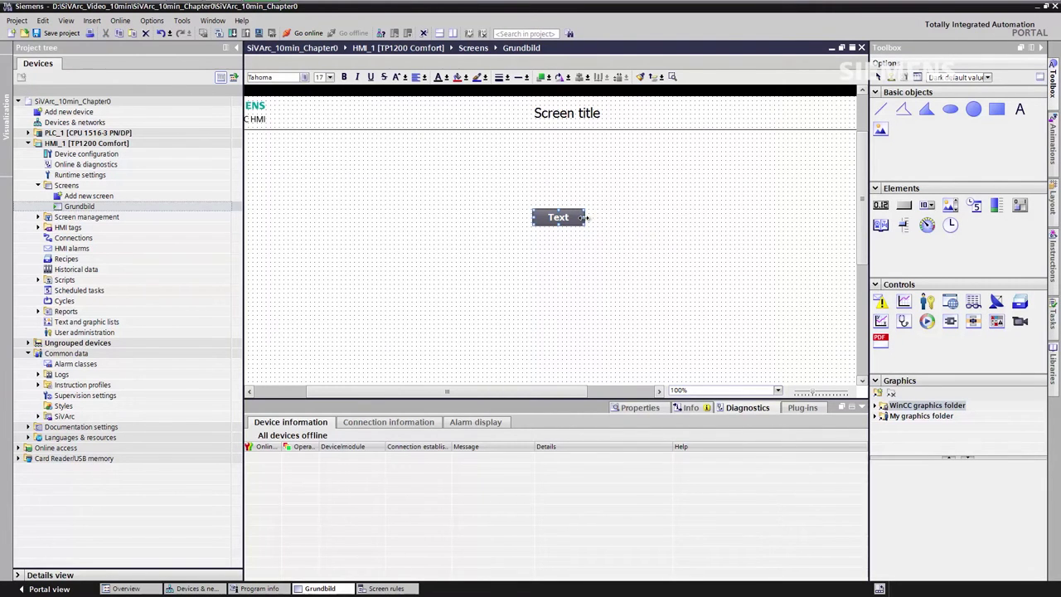
Step: Widen the button; set SiVArc Text OFF to Split(StructureBlock.DB.SymbolicName,"_",0) and Name to "Nav_"&Split(...)
mouse_move(585, 218)
left_mouse_down()
mouse_move(643, 224)
mouse_move(587, 205)
left_mouse_up()
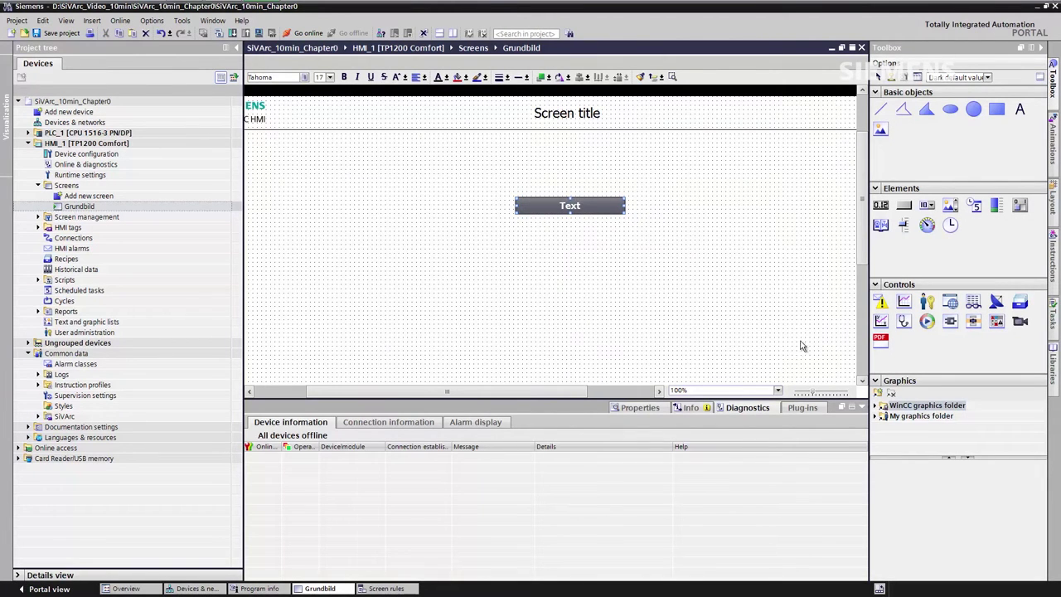
left_click(800, 408)
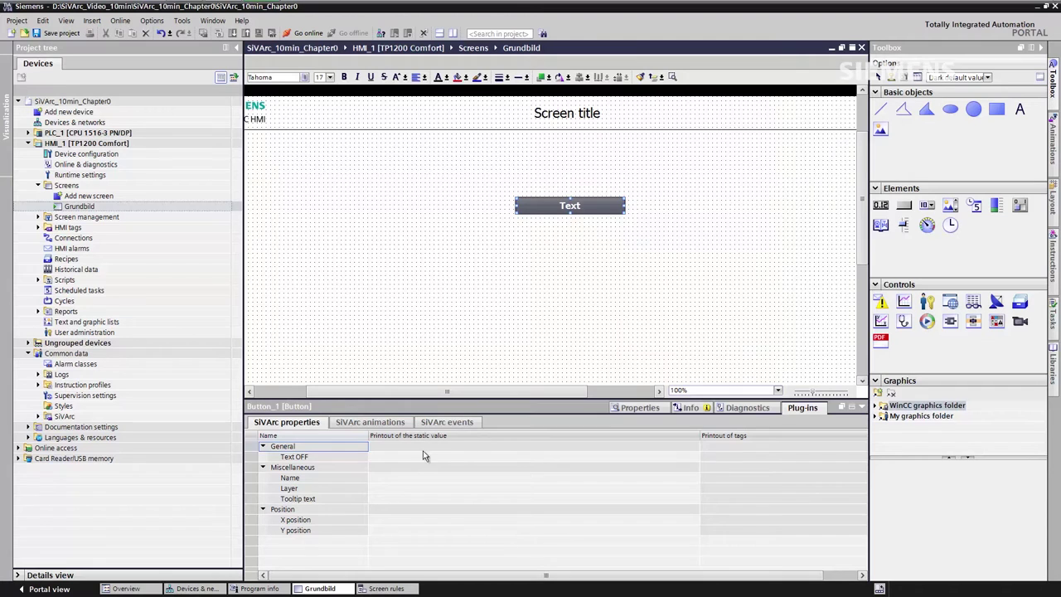
left_click(408, 458)
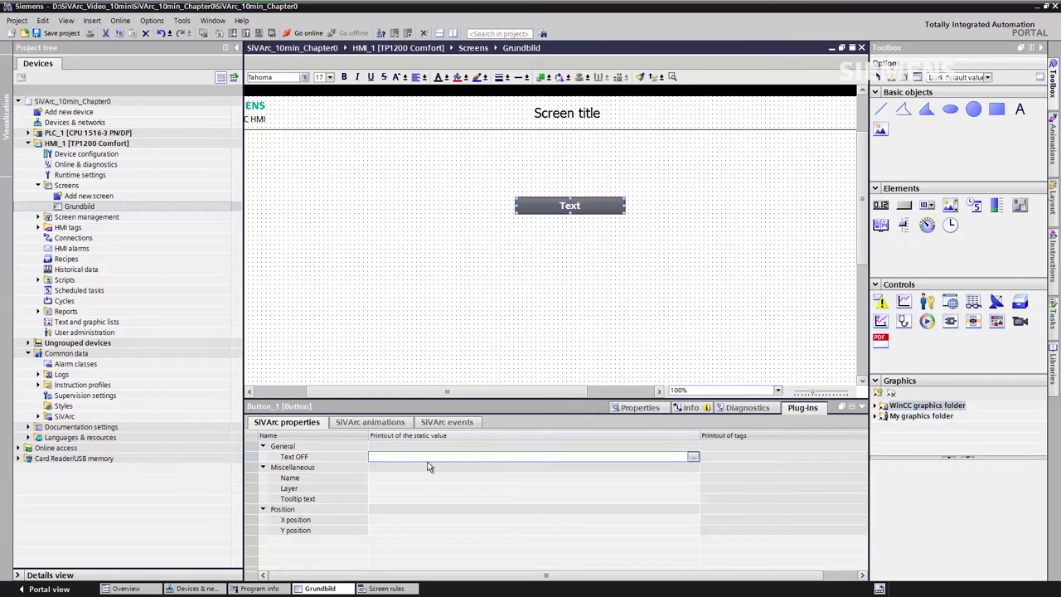
type("Split(StructureBlock.DB.SymbolicName,\"_\",0)")
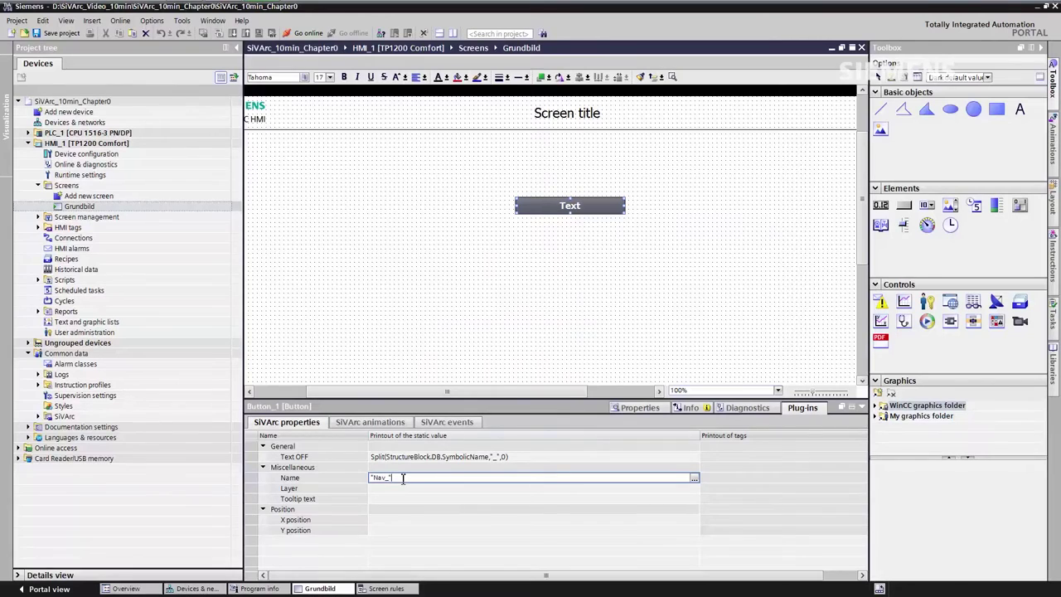
type("Split(StructureBlock.DB.SymbolicName,\"_\",0)")
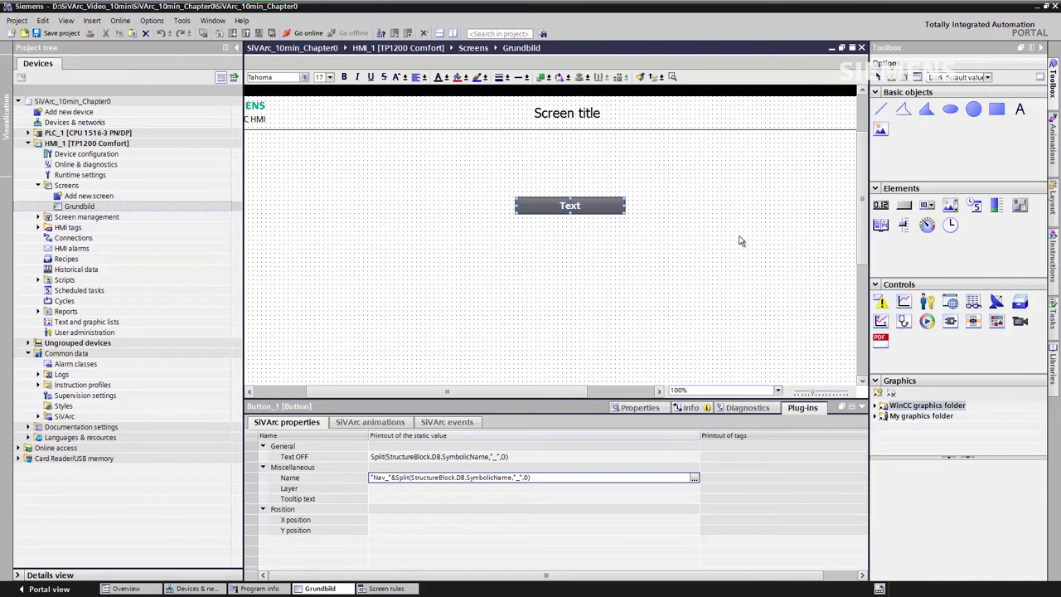
Step: Make the button's Click event call ActivateScreen with screen name Split(StructureBlock.DB.SymbolicName,"_",0)
left_click(435, 424)
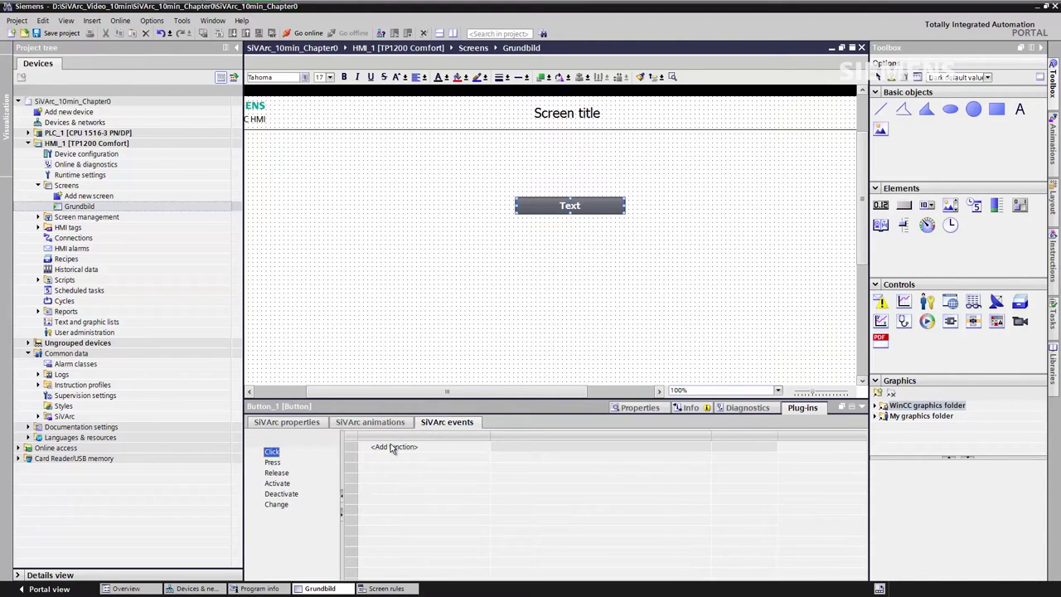
left_click(393, 448)
left_click(486, 448)
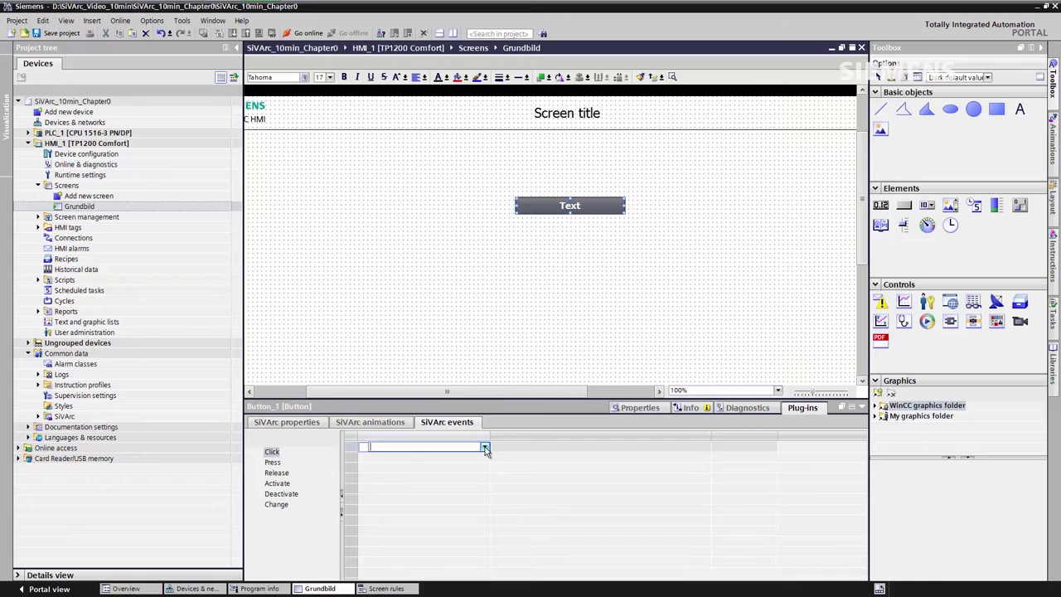
left_click(486, 449)
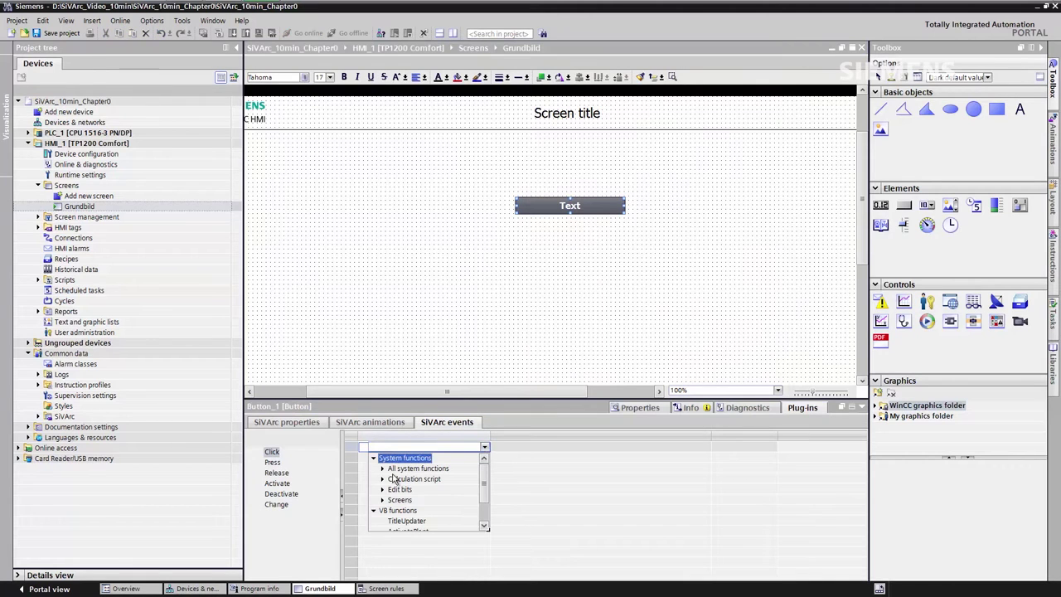
left_click(383, 502)
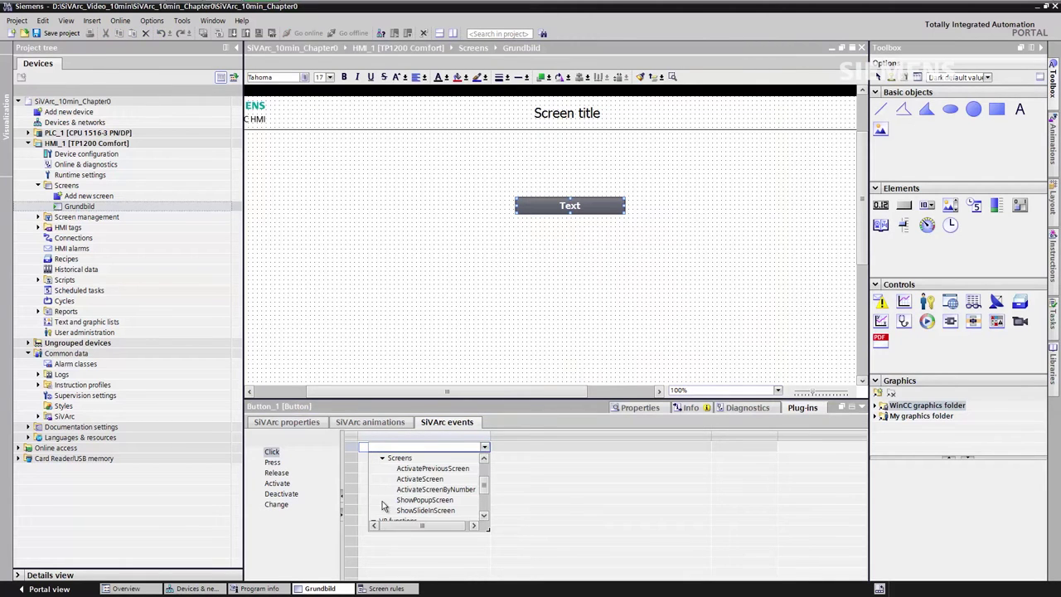
left_click(419, 479)
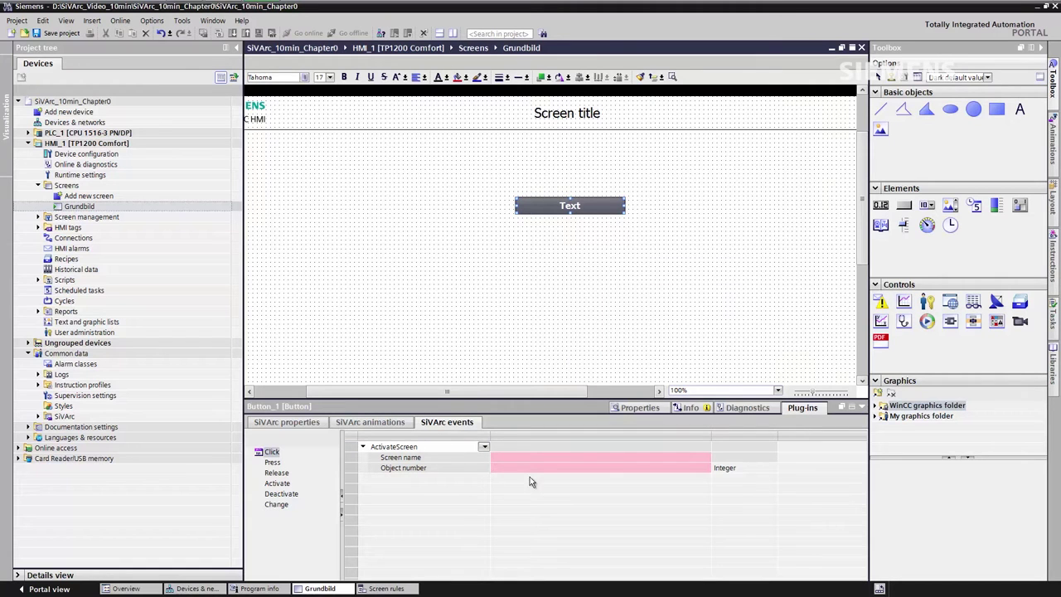
left_click(519, 458)
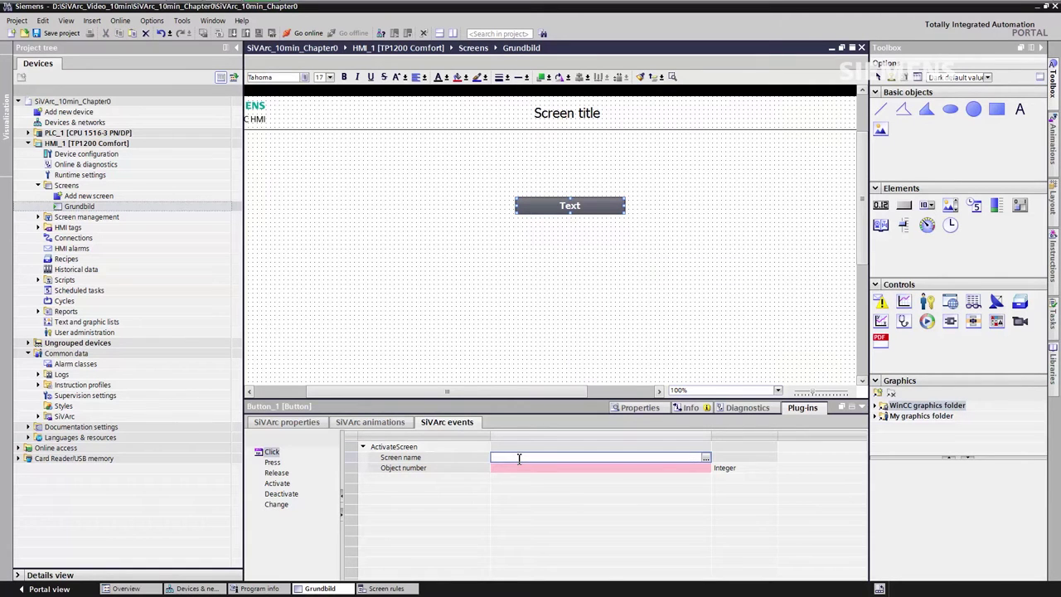
type("Split(StructureBlock.DB.SymbolicName,\"_\",0)")
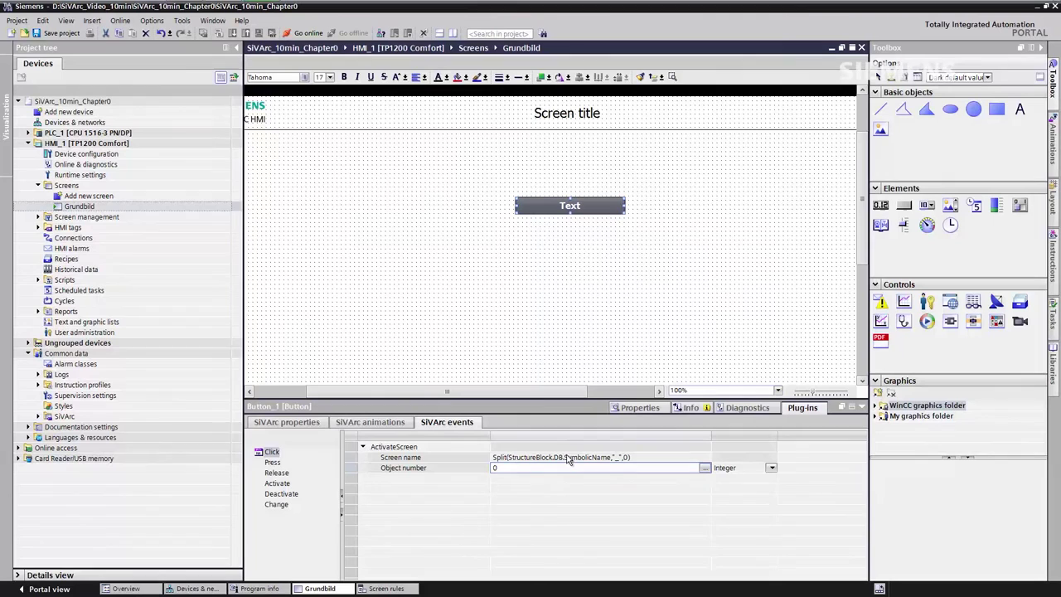
Step: Save the button to the project library's Controls folder as the master copy 'Navigation'
left_click(560, 253)
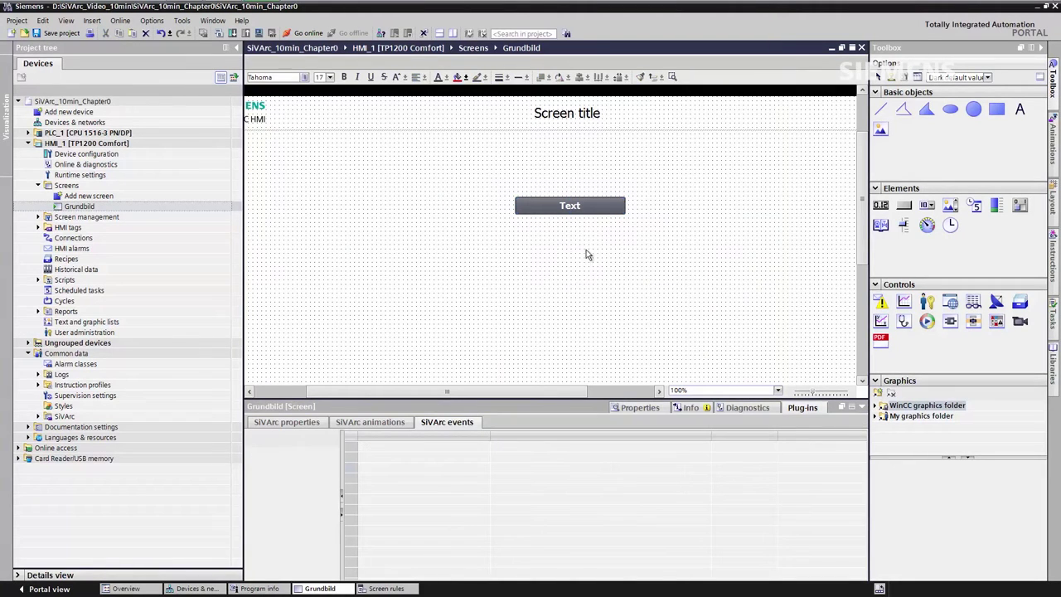
left_click(1056, 363)
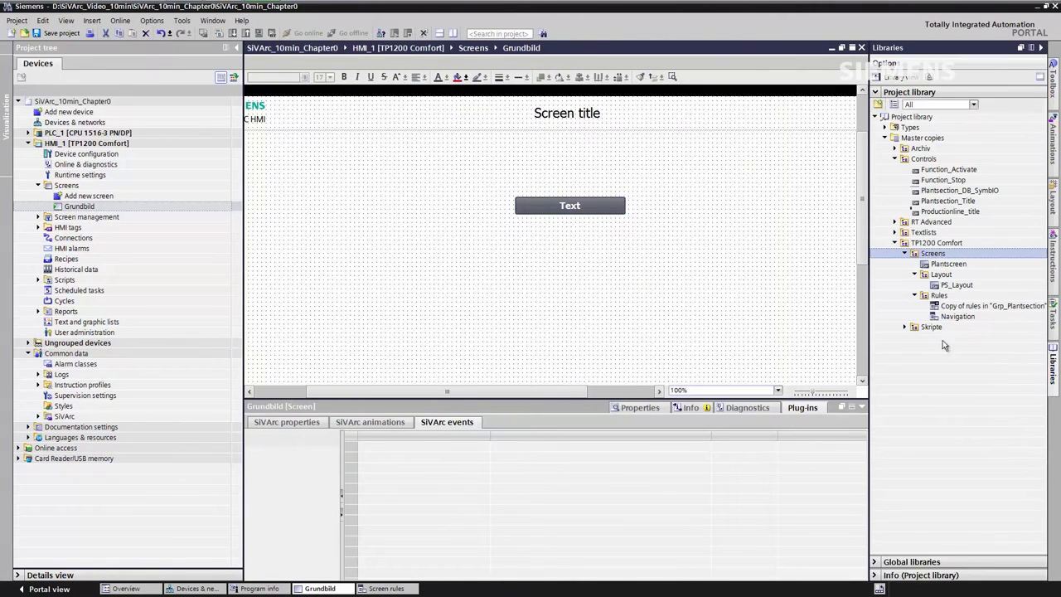
left_click_drag(550, 207, 929, 164)
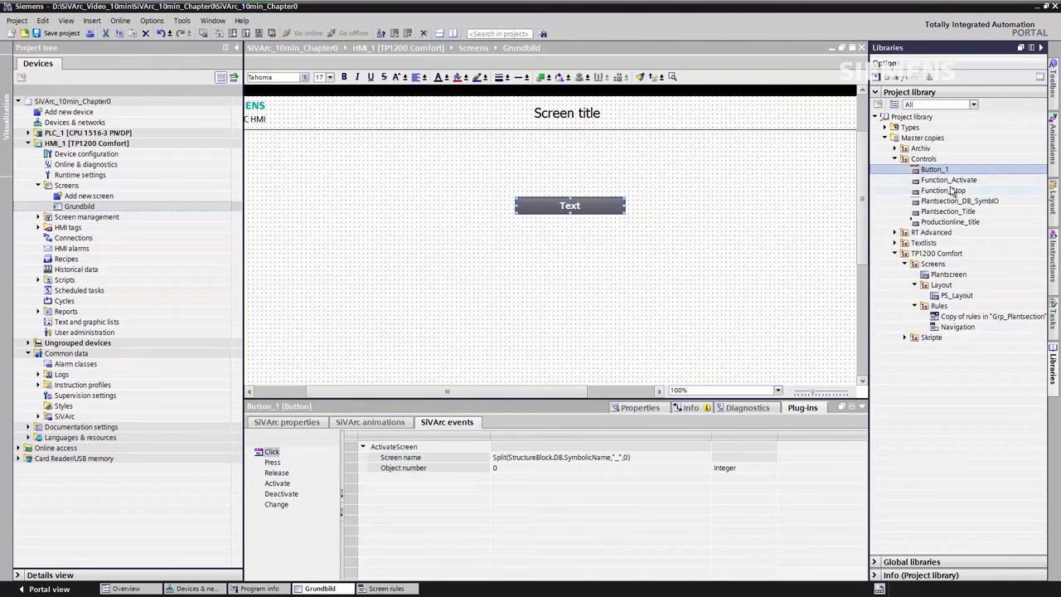
left_click(937, 170)
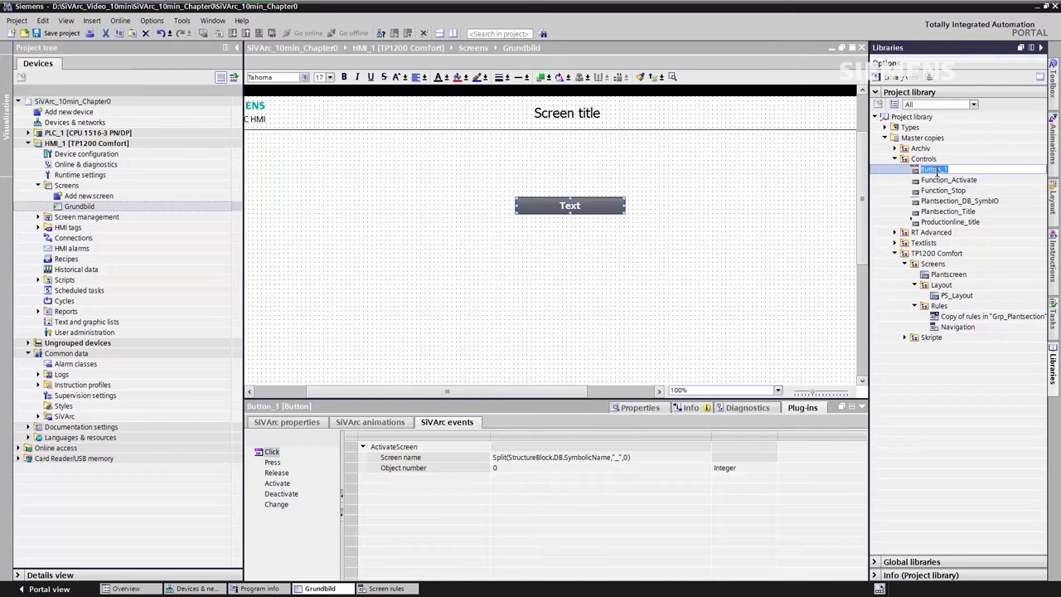
type("Navigation")
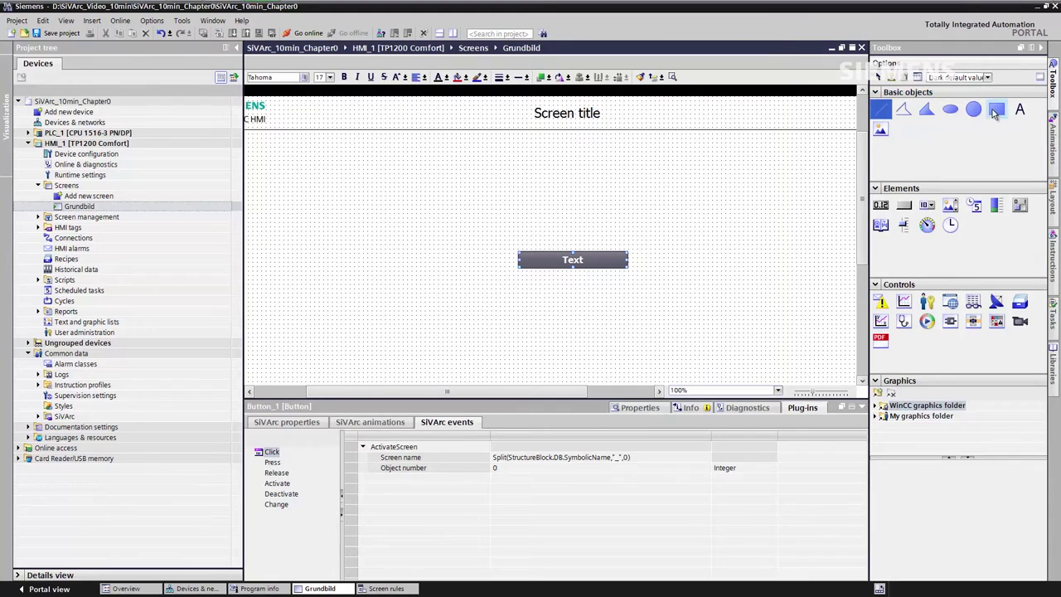
Step: Draw a rectangle sized like the text button, then delete the button from Grundbild
left_click(997, 109)
left_click_drag(513, 165, 629, 191)
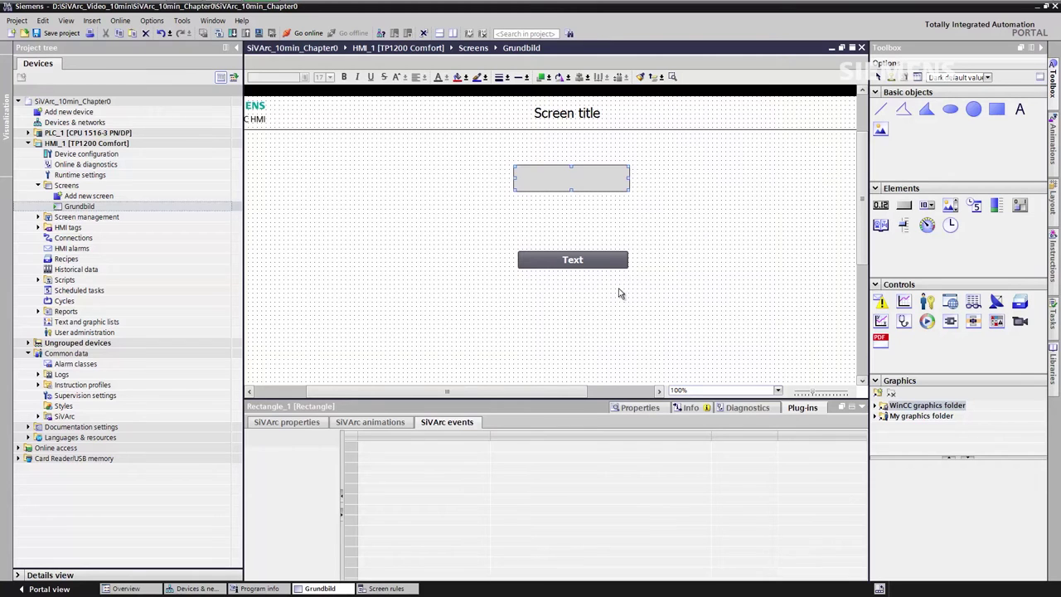
left_click(610, 264)
left_click(561, 173, "ctrl")
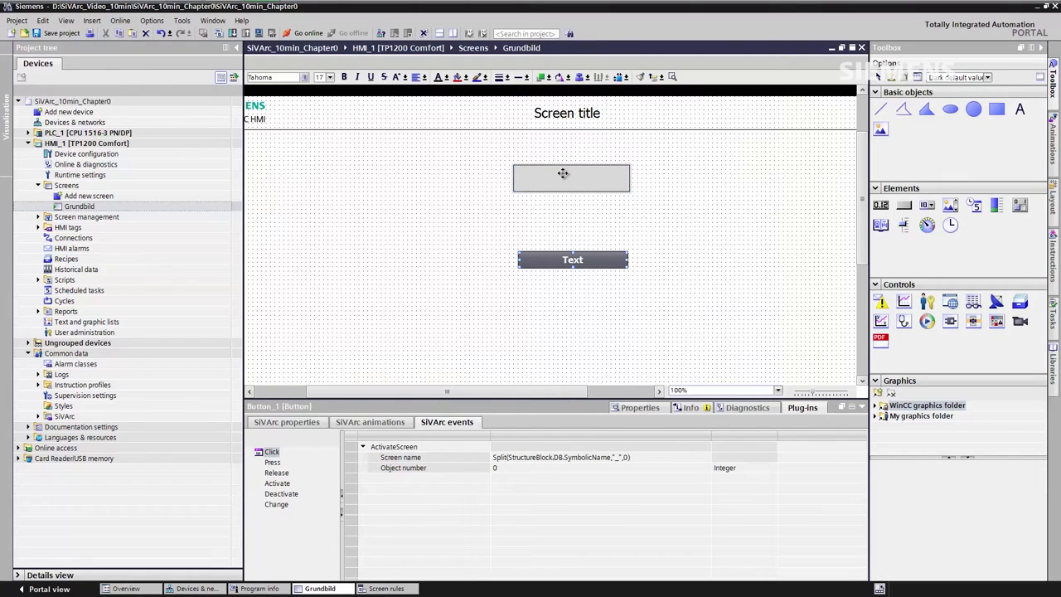
left_click(619, 77)
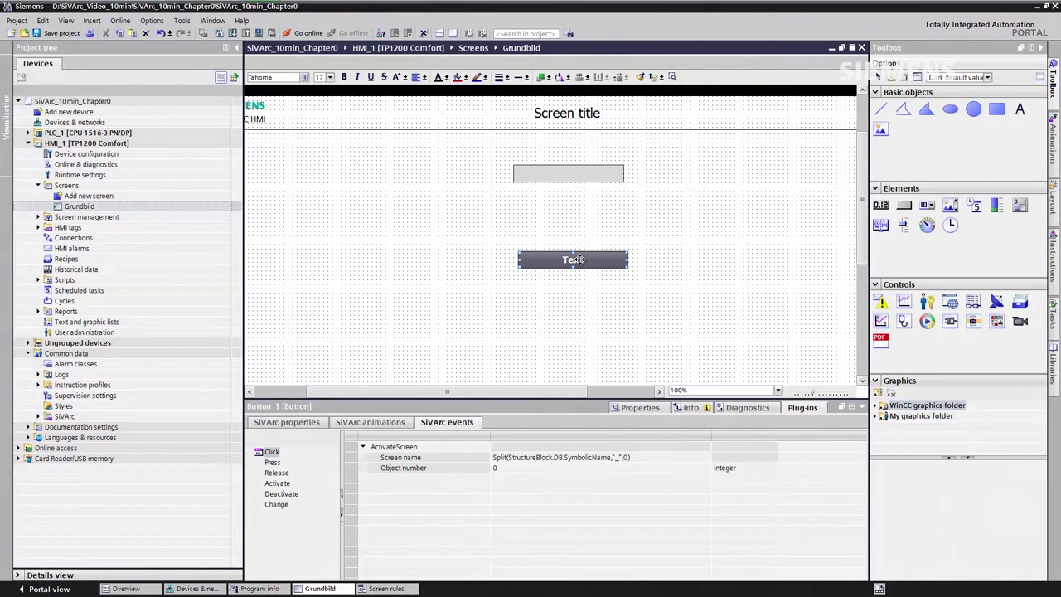
key("Delete")
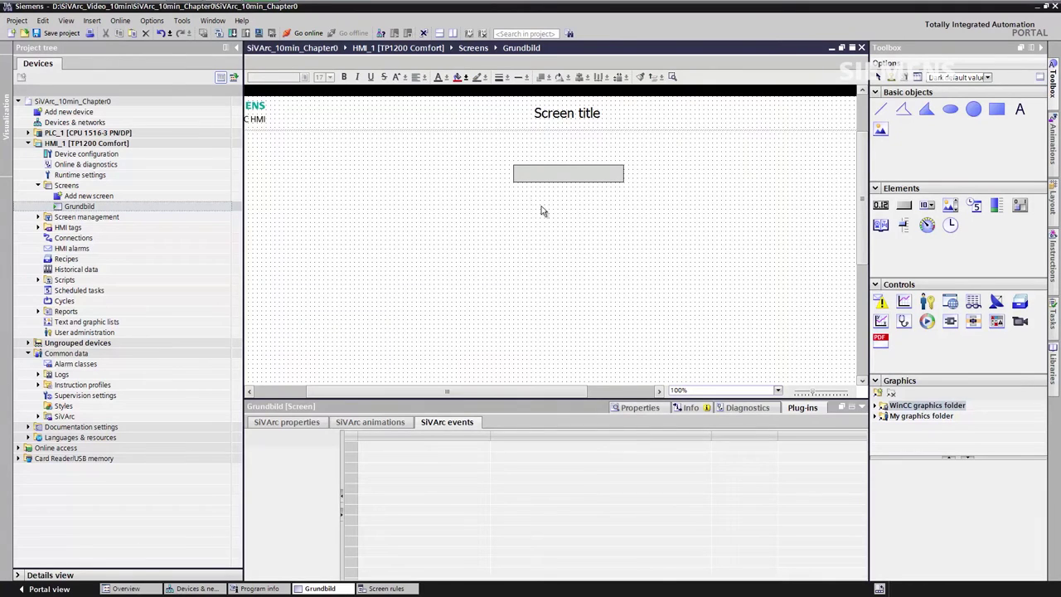
left_click(565, 176)
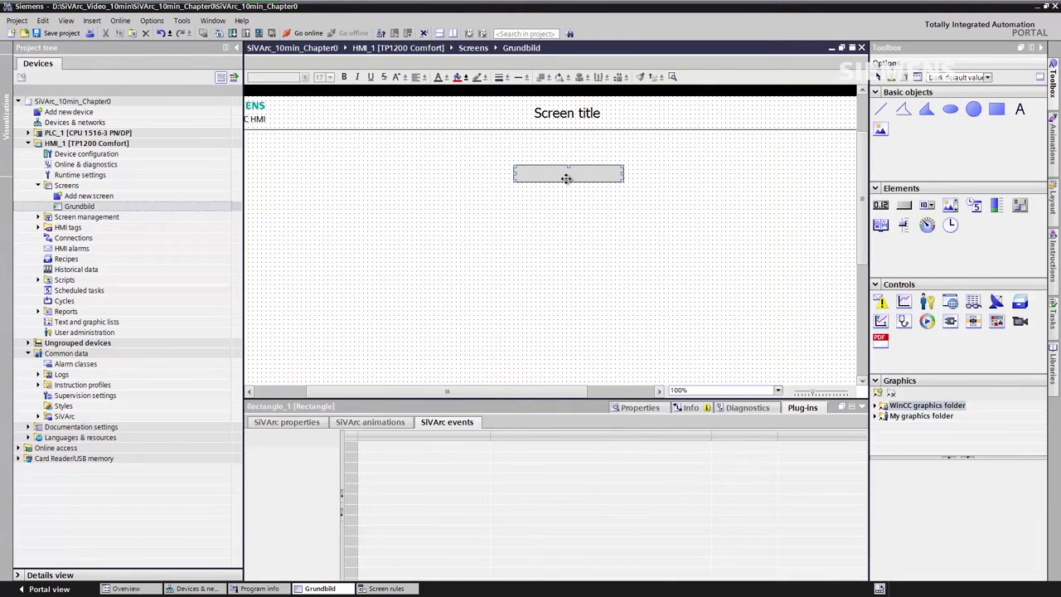
Step: Make the rectangle an LF_Navigation layout field and stretch it into eight slots, 1/8 to 8/8
left_click(802, 408)
left_click(808, 578)
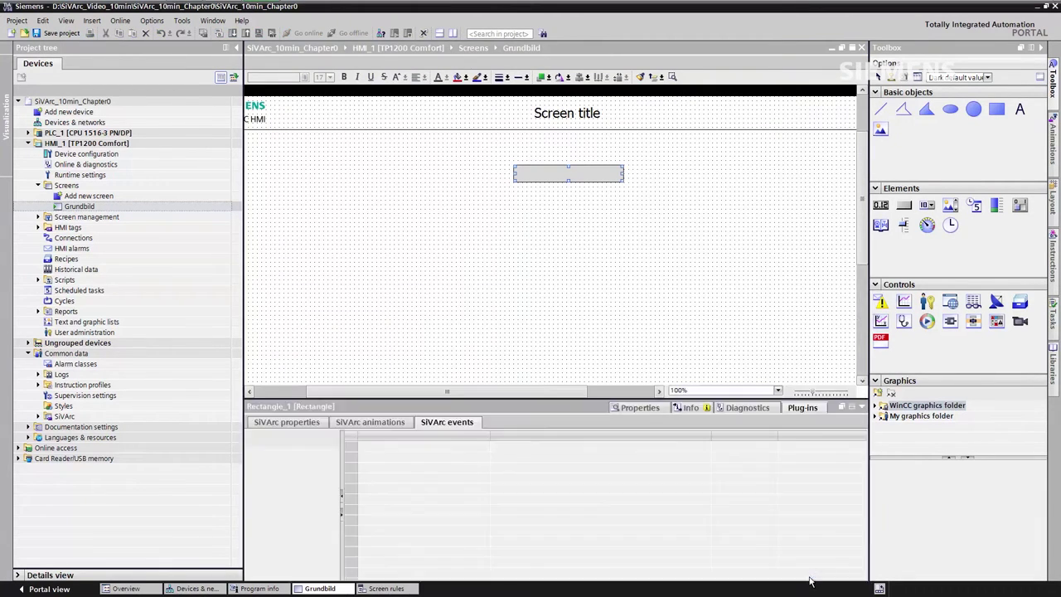
left_click(277, 428)
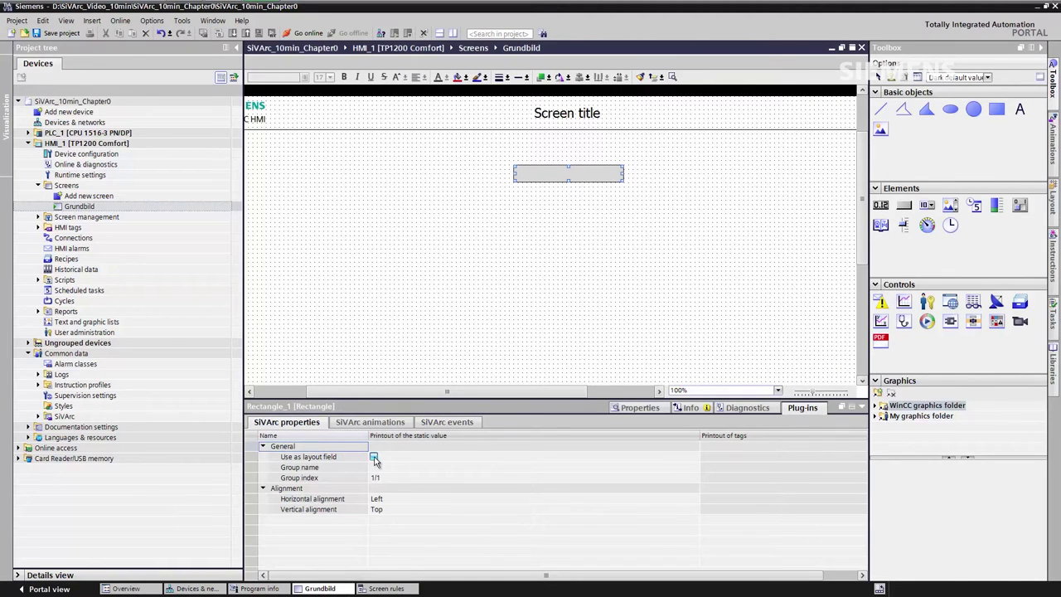
left_click(374, 458)
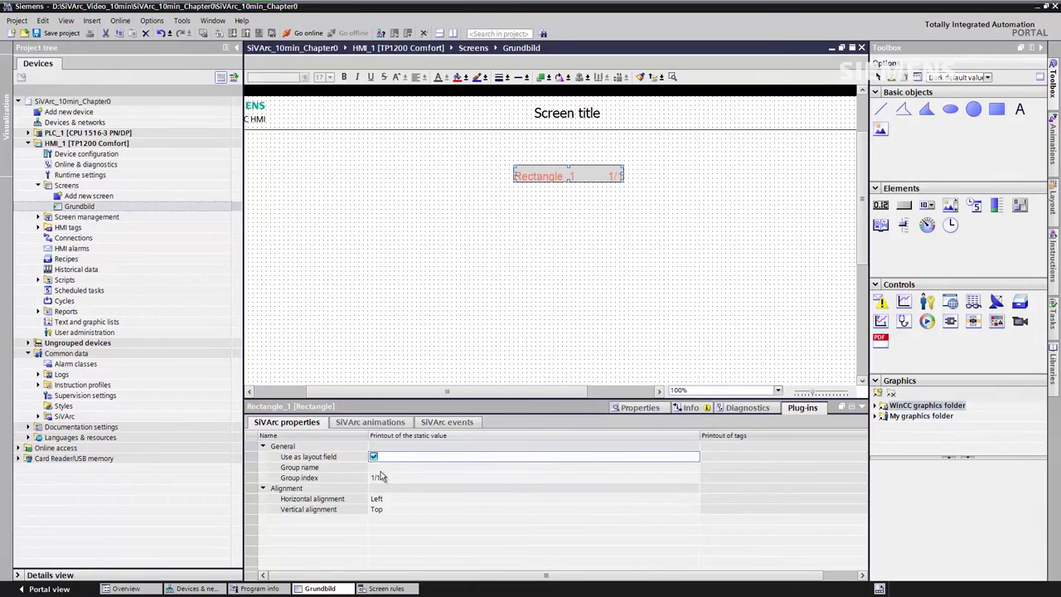
left_click(380, 470)
left_click(380, 470)
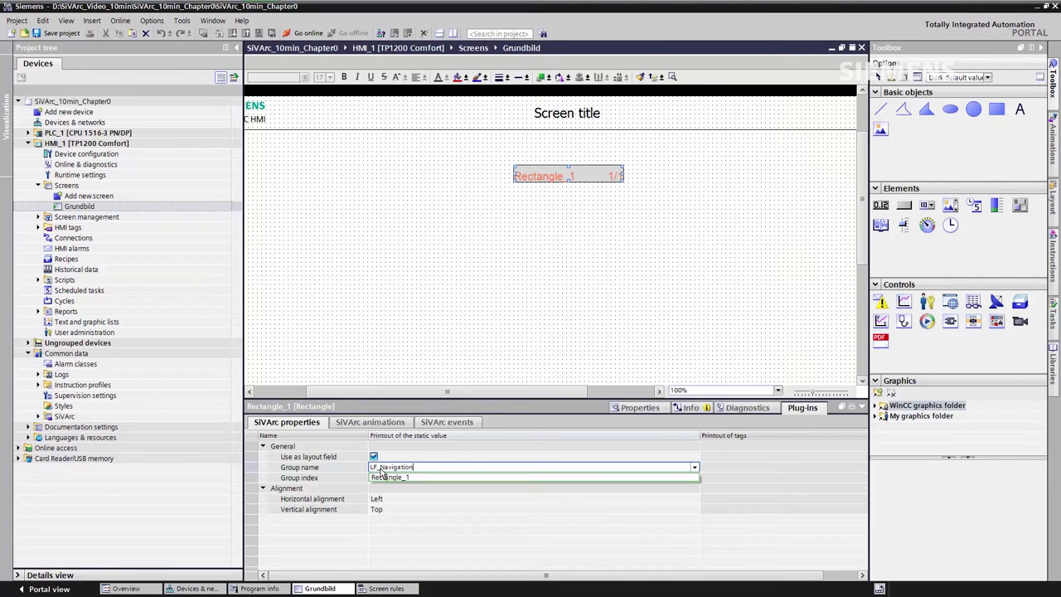
key("Return")
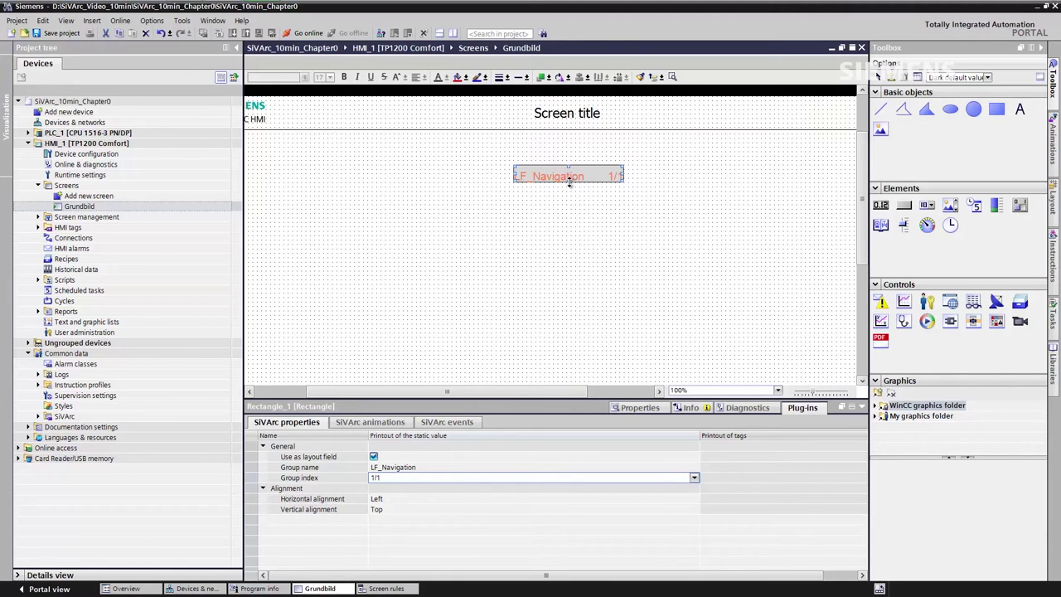
left_click_drag(568, 184, 569, 307)
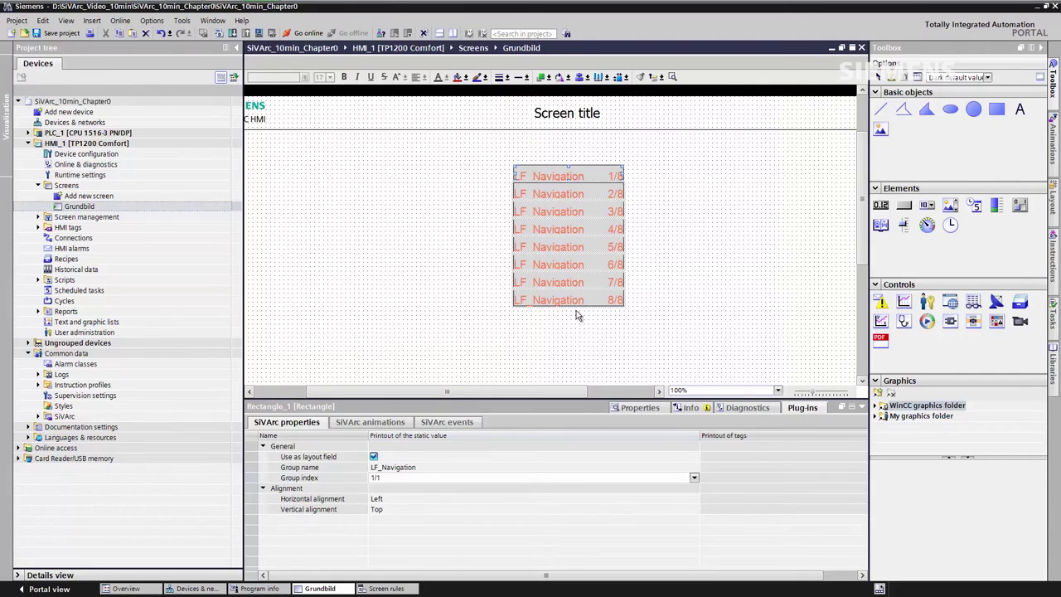
Step: Copy Grundbild into the library's Layout folder and rename the master copy GB_Layout
left_click(1053, 372)
left_click_drag(79, 206, 949, 285)
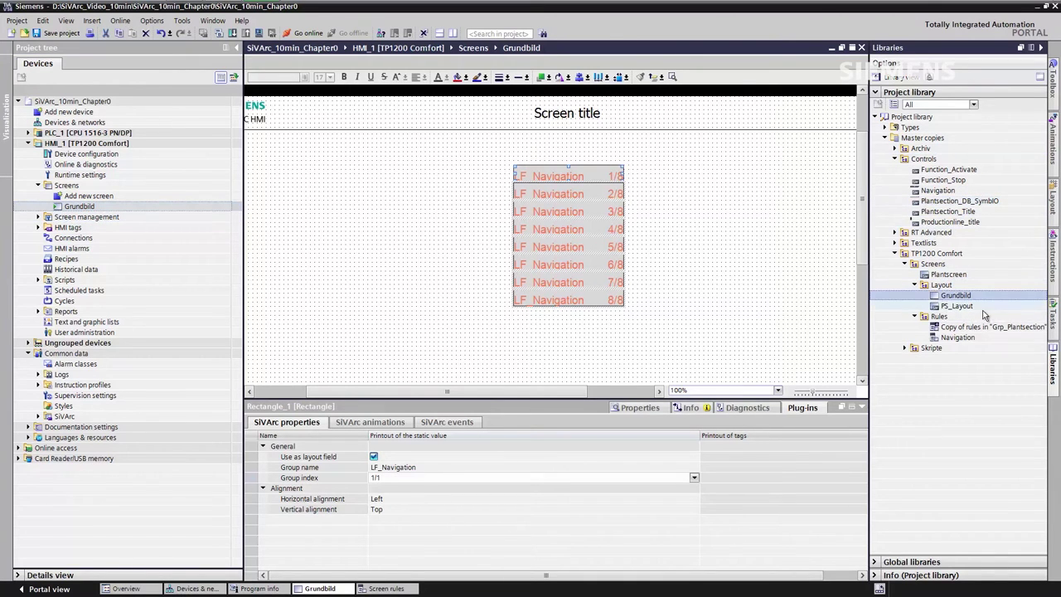
right_click(953, 300)
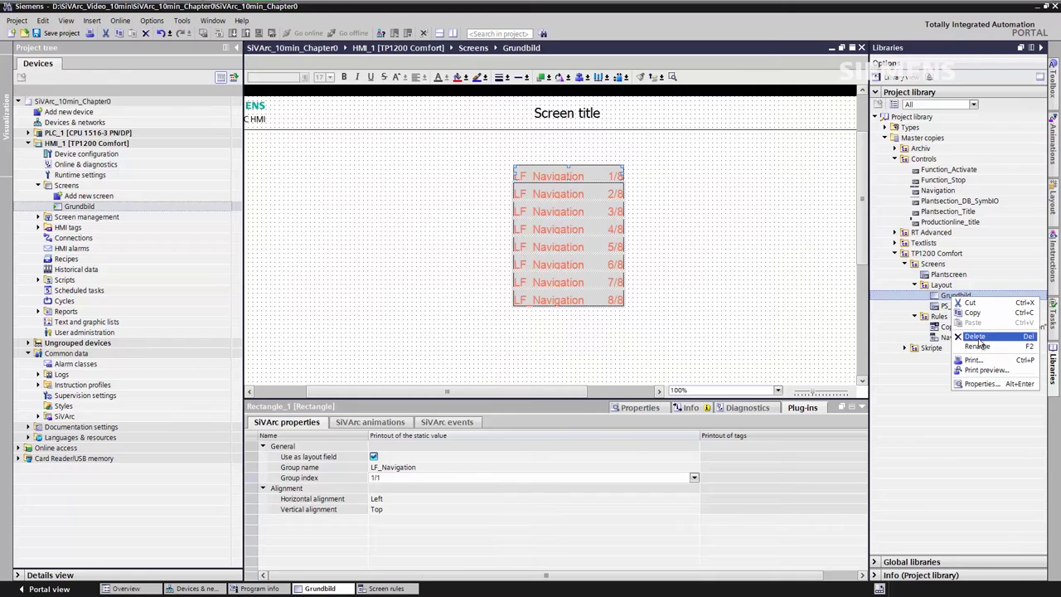
left_click(980, 348)
type("GB")
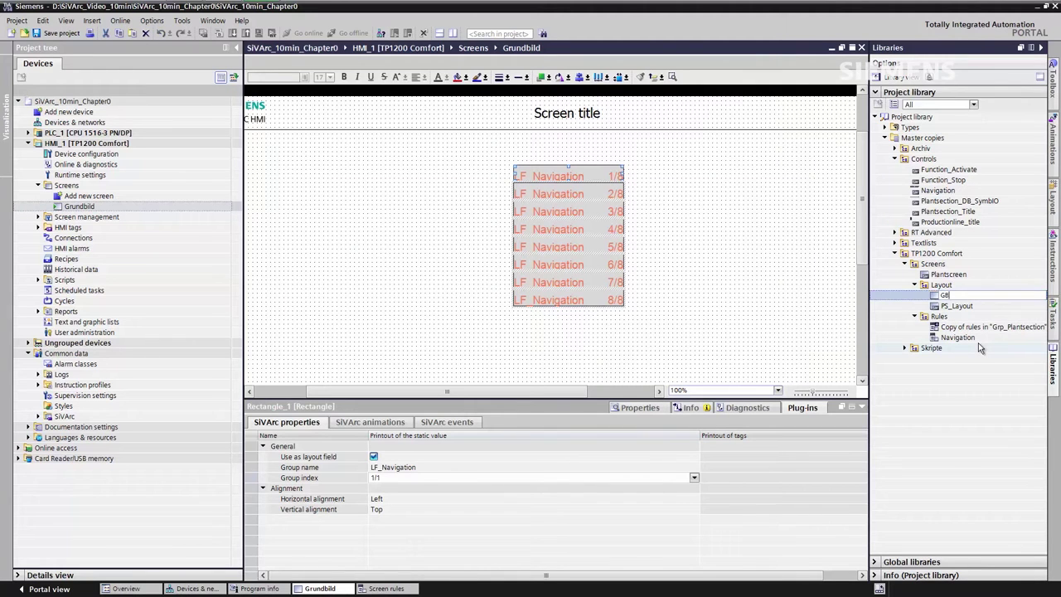
type("_LAyout")
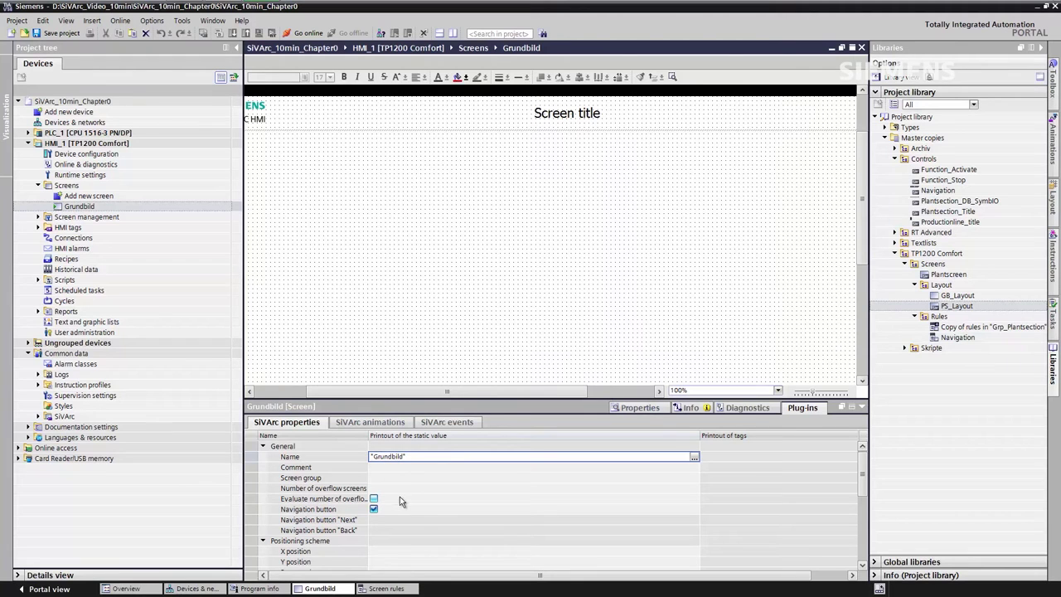
Step: Set Grundbild's SiVArc layout name to GB_Layout from TP1200 Comfort > Screens > Layout
left_click(386, 551)
scroll(386, 548, "down", 3)
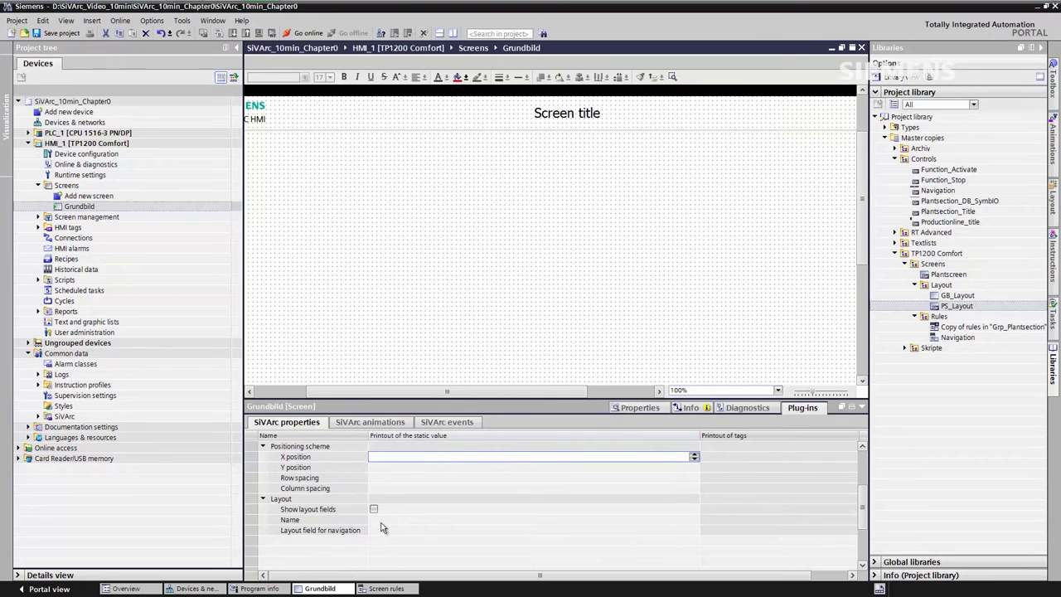
left_click(382, 523)
left_click(694, 520)
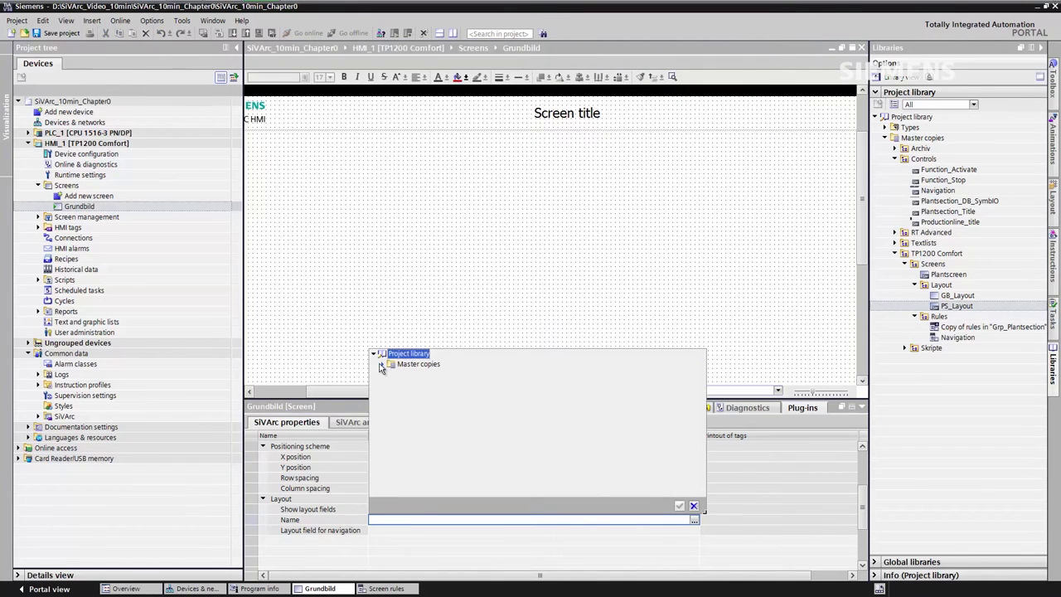
left_click(380, 364)
left_click(392, 416)
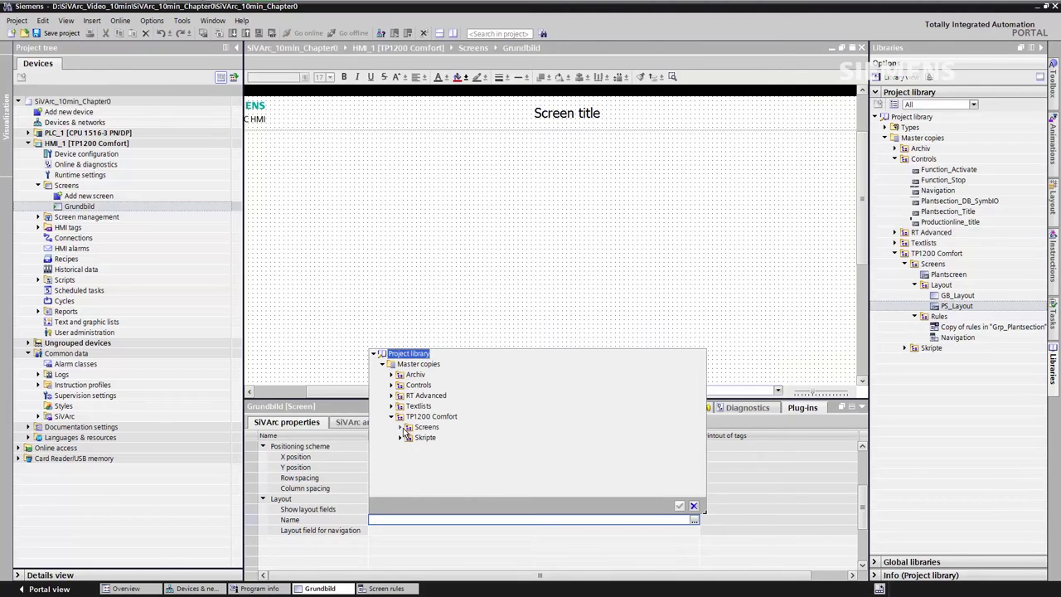
left_click(400, 428)
left_click(429, 450)
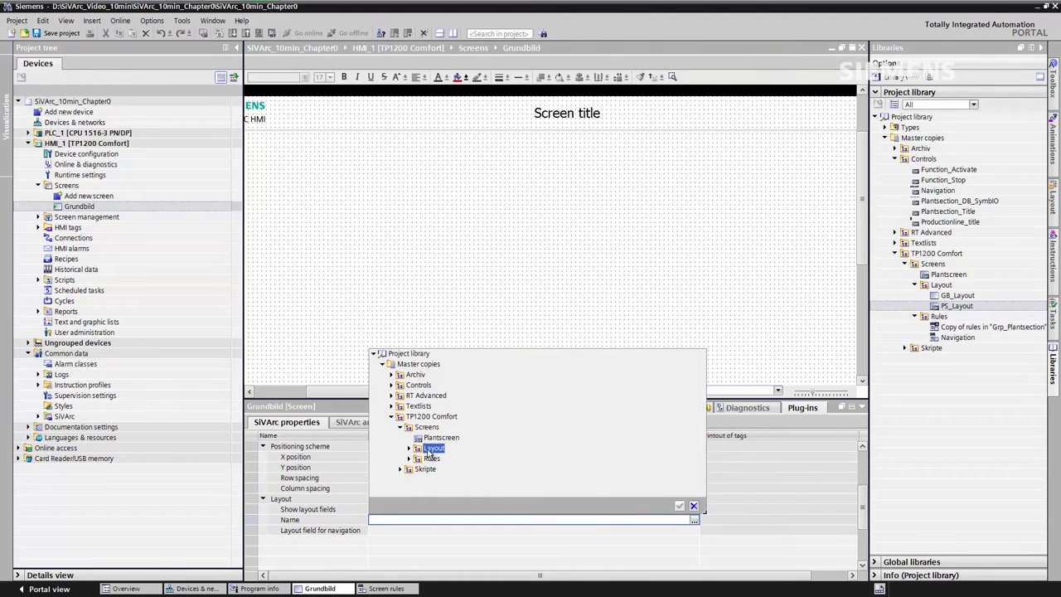
left_click(410, 448)
left_click(459, 461)
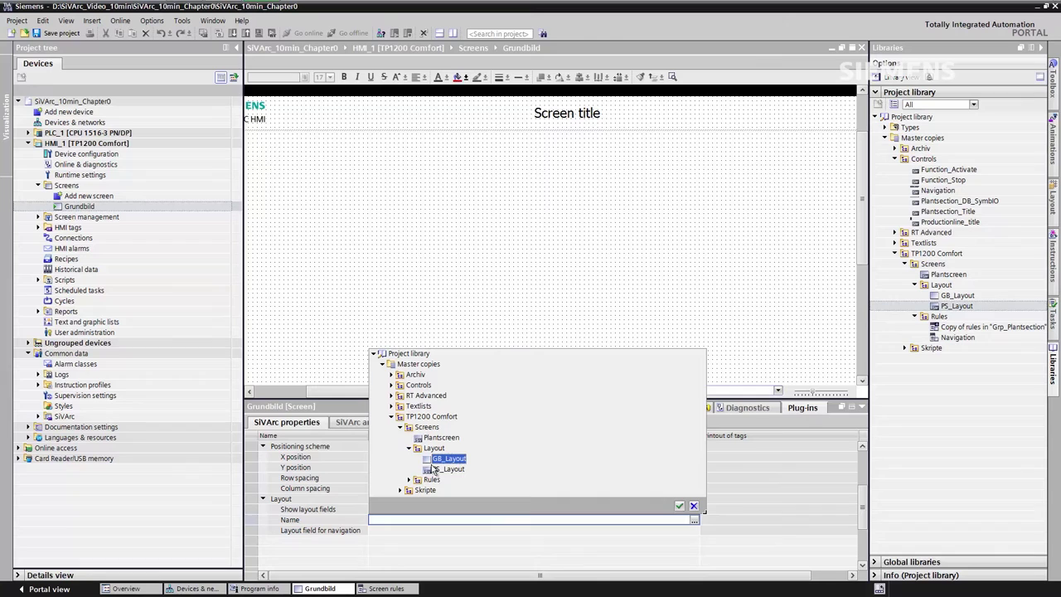
left_click(678, 506)
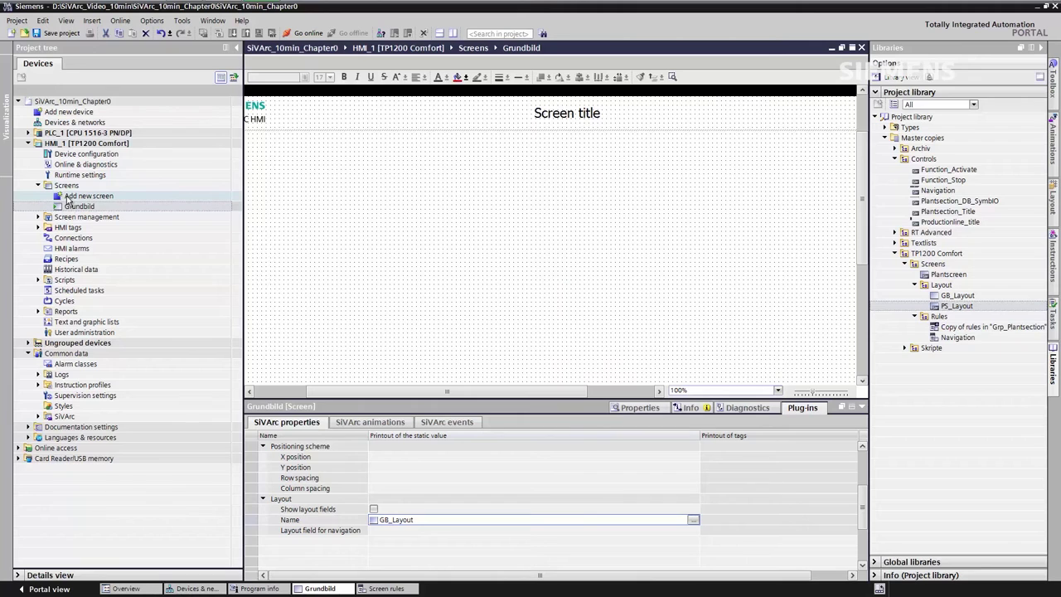
Step: Copy Grundbild into the library's Screens folder, delete it from HMI_1, and open SiVArc Screen rules
left_click_drag(73, 207, 937, 268)
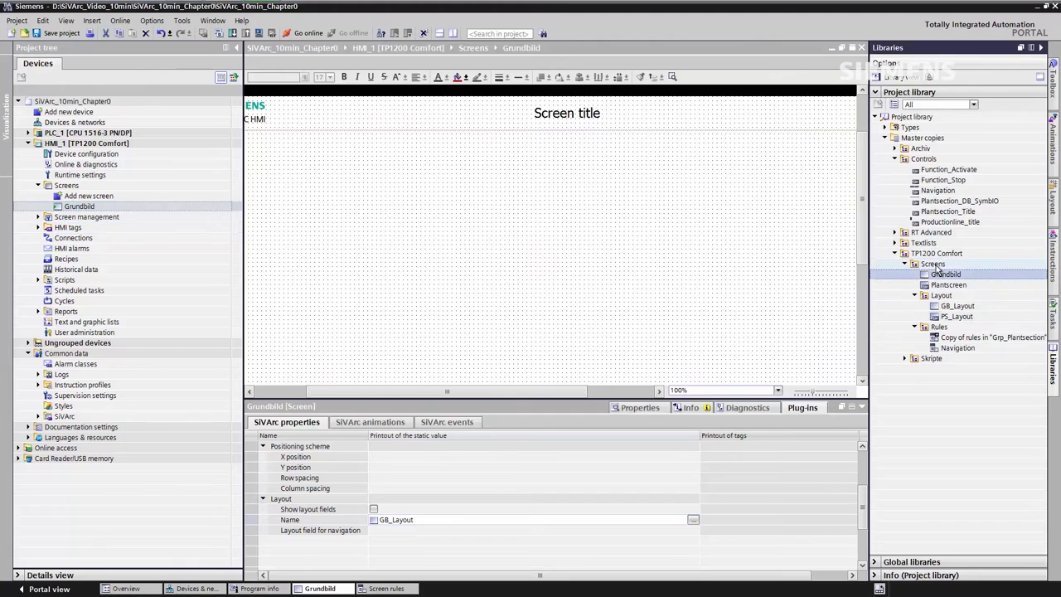
right_click(73, 207)
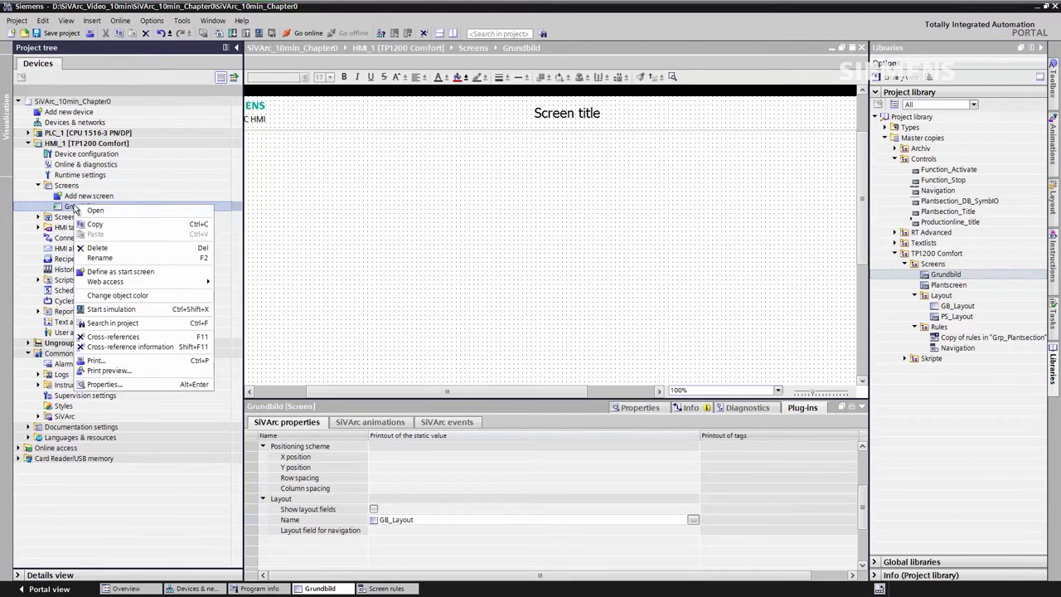
left_click(121, 247)
left_click(557, 332)
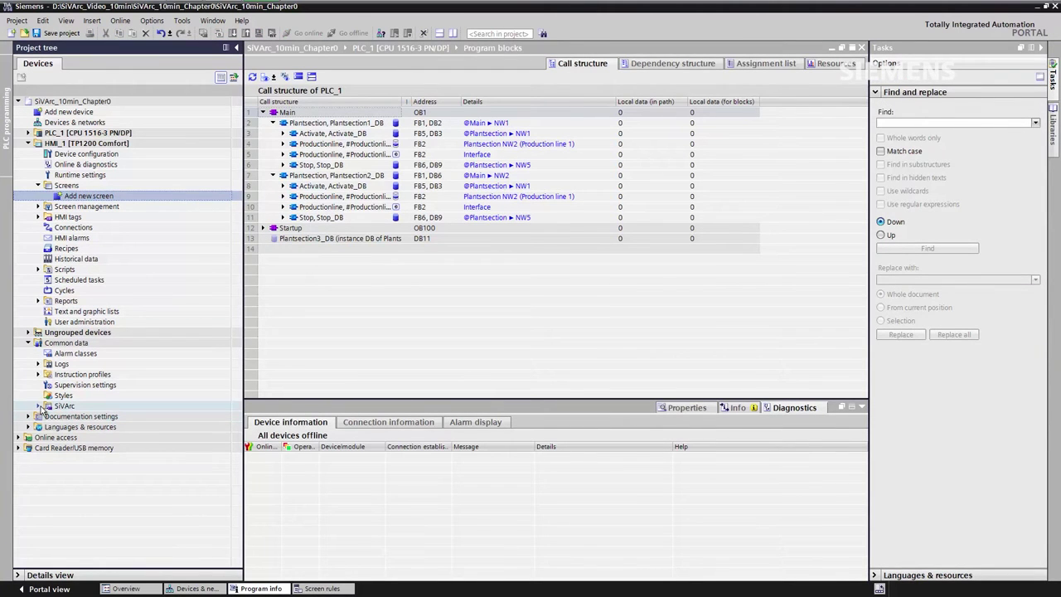
left_click(39, 406)
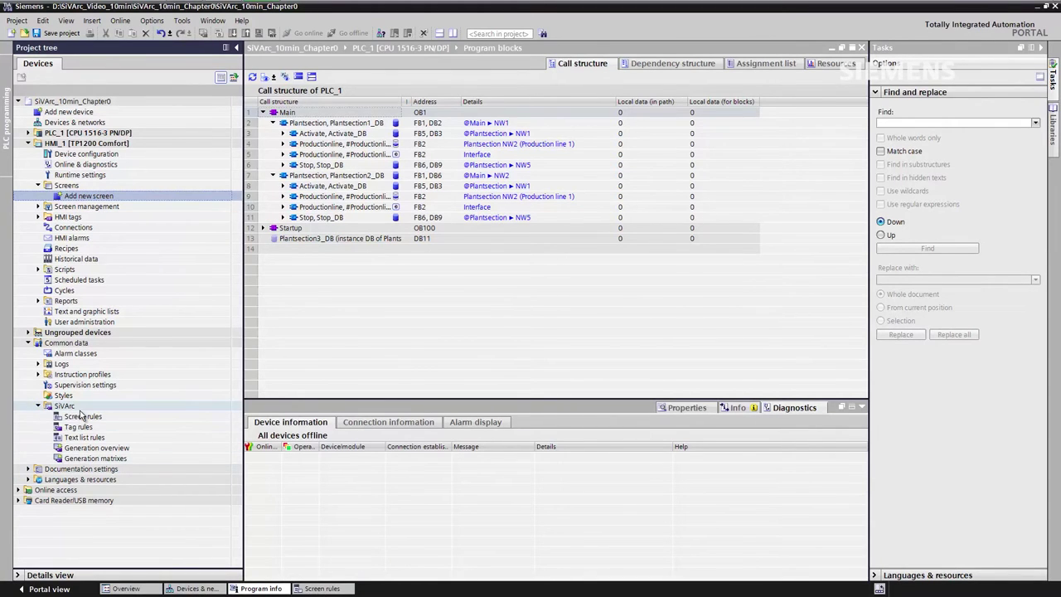
double_click(105, 417)
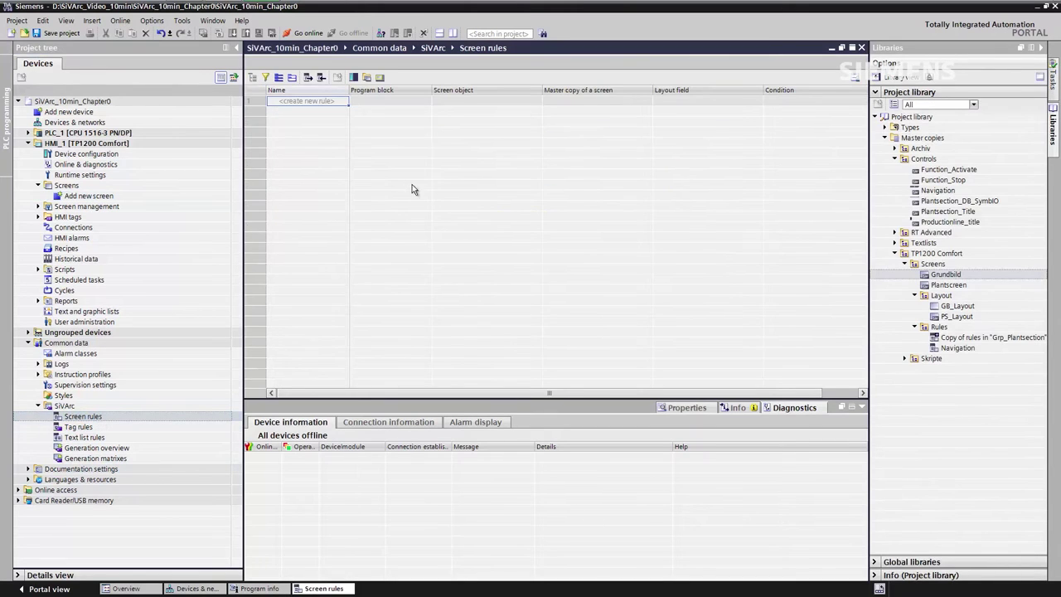
Step: Create a new screen rule with Plantsection [FB1] as its program block
double_click(333, 102)
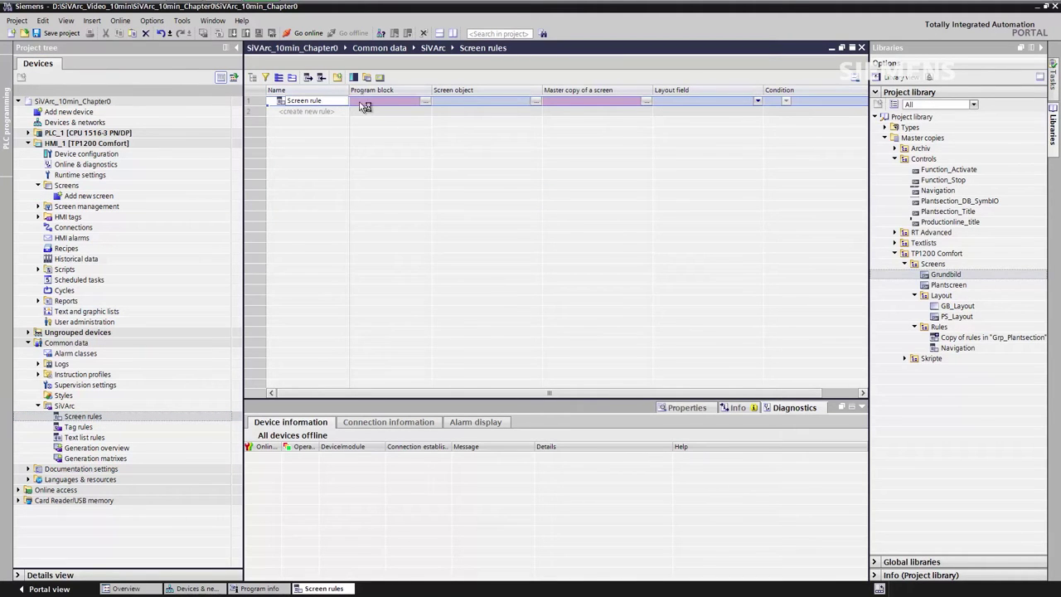
left_click(425, 102)
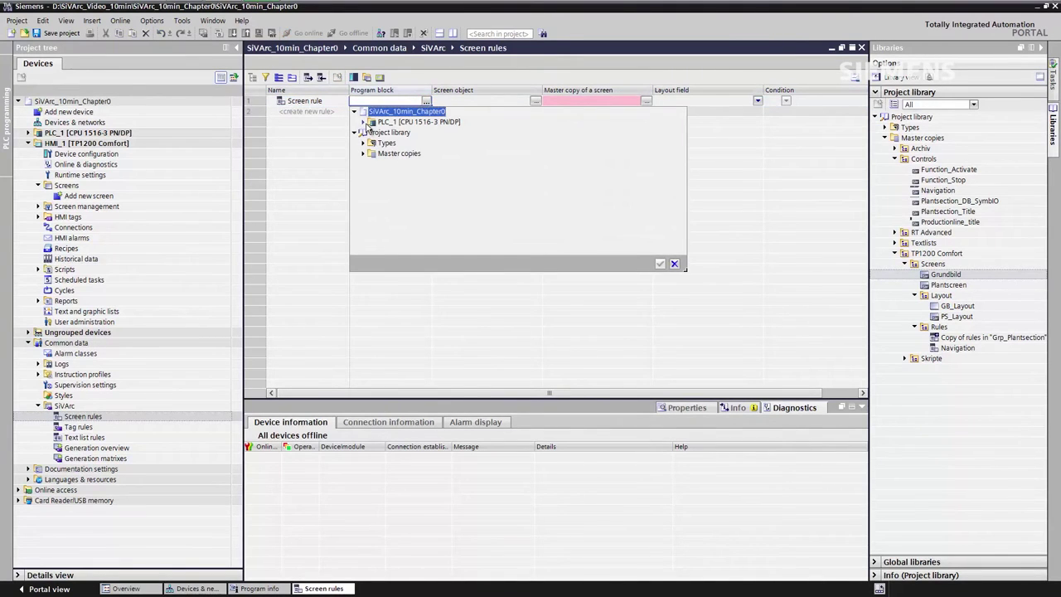
left_click(362, 123)
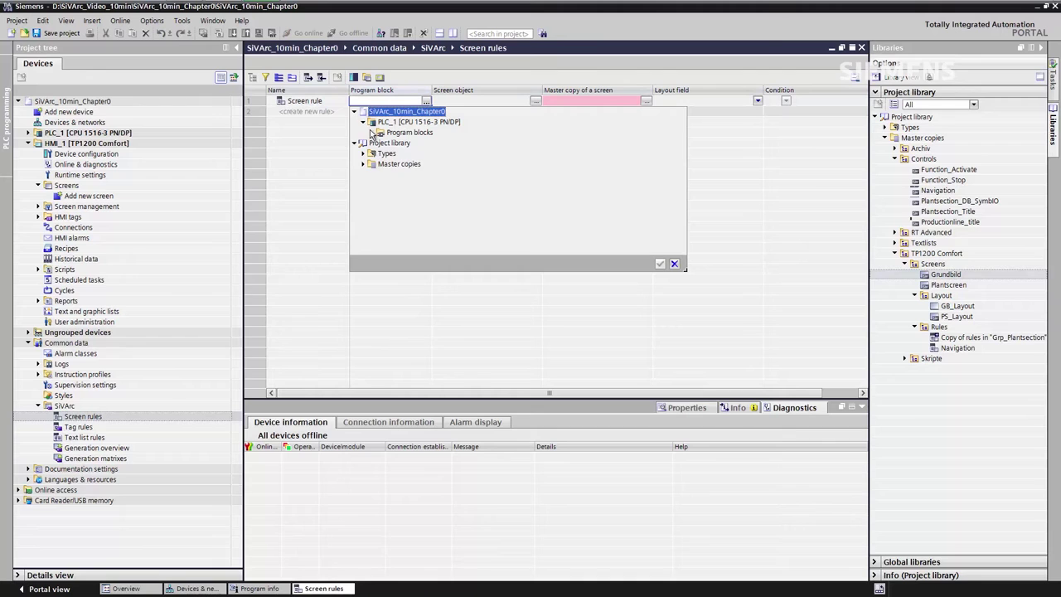
left_click(372, 133)
left_click(380, 143)
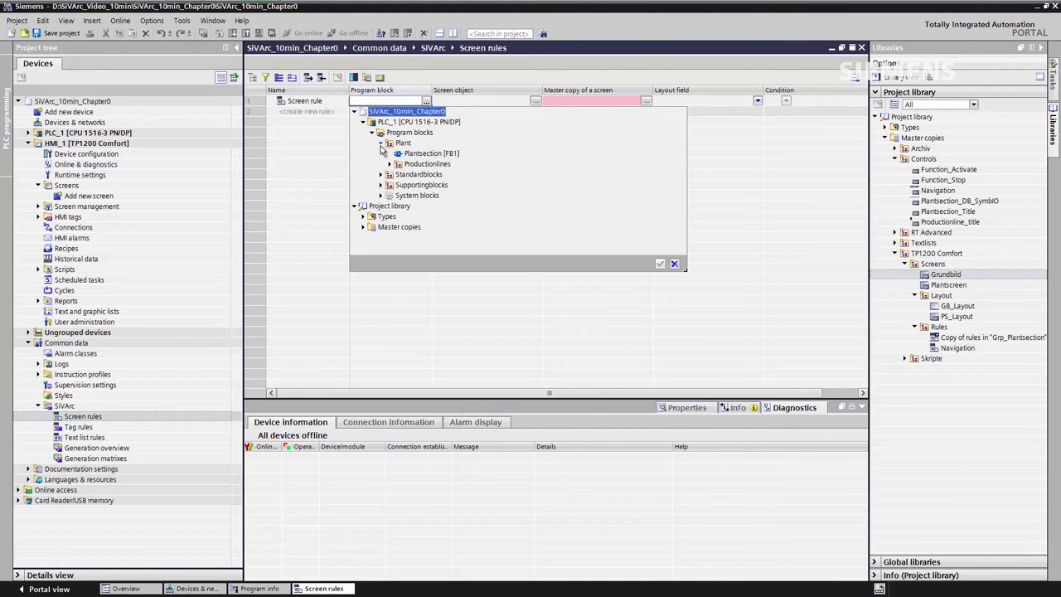
left_click(428, 154)
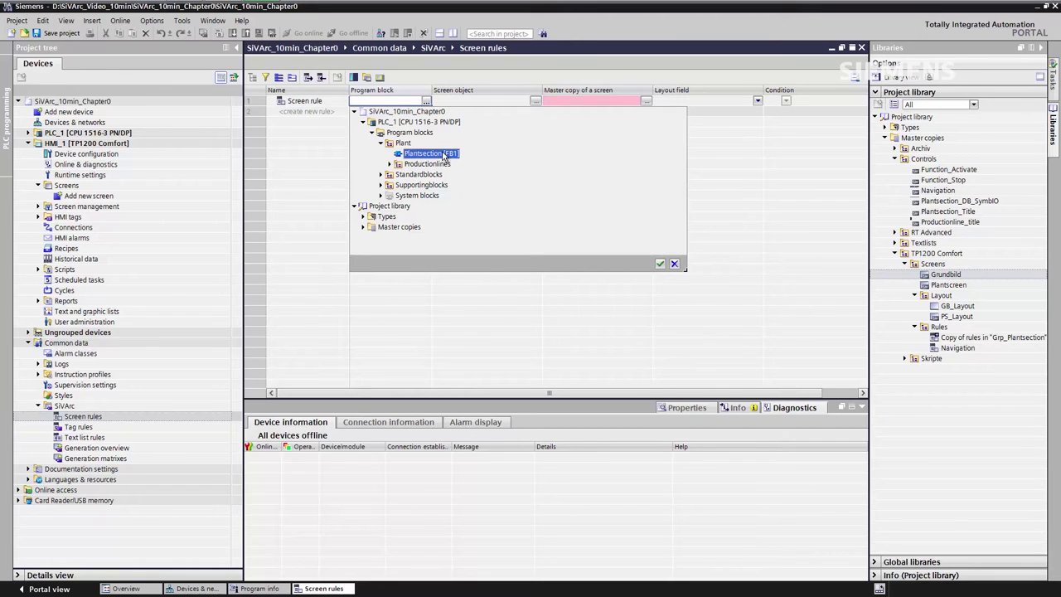
left_click(658, 263)
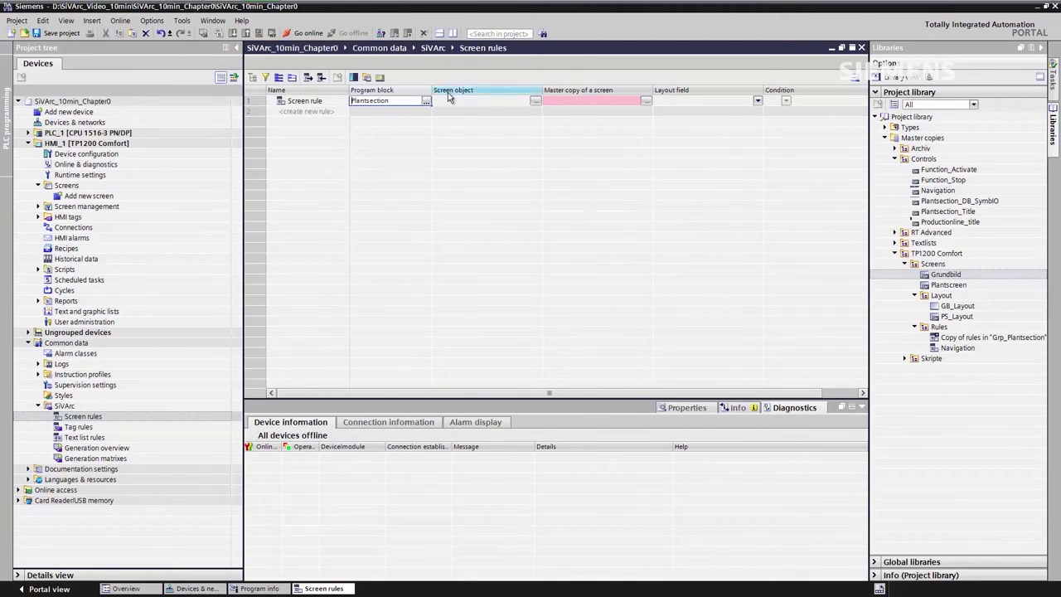
Step: Choose the Navigation master copy from Controls as the rule's screen object
left_click(537, 101)
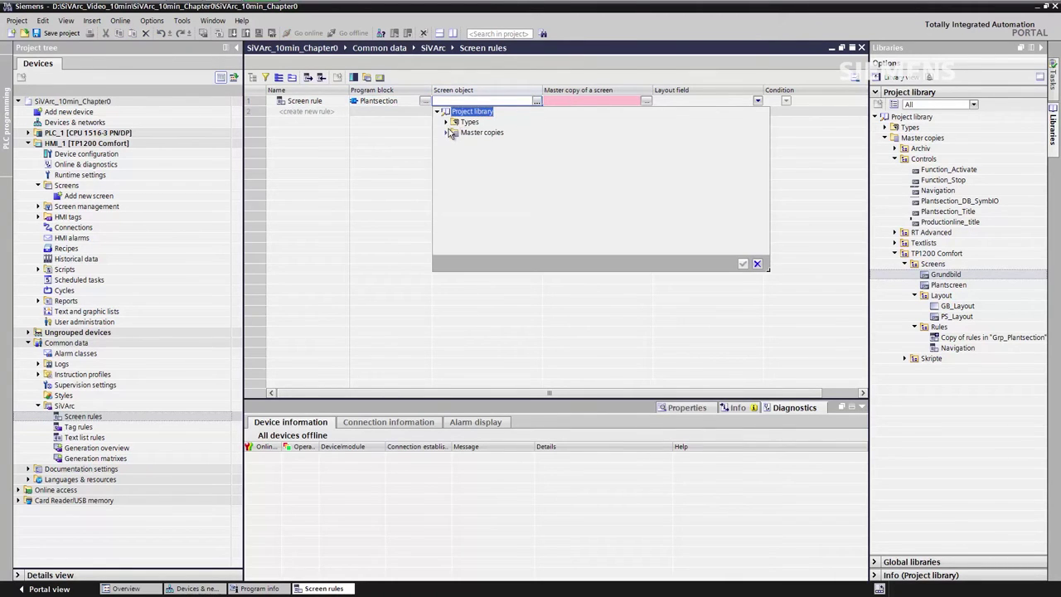
left_click(445, 132)
left_click(454, 154)
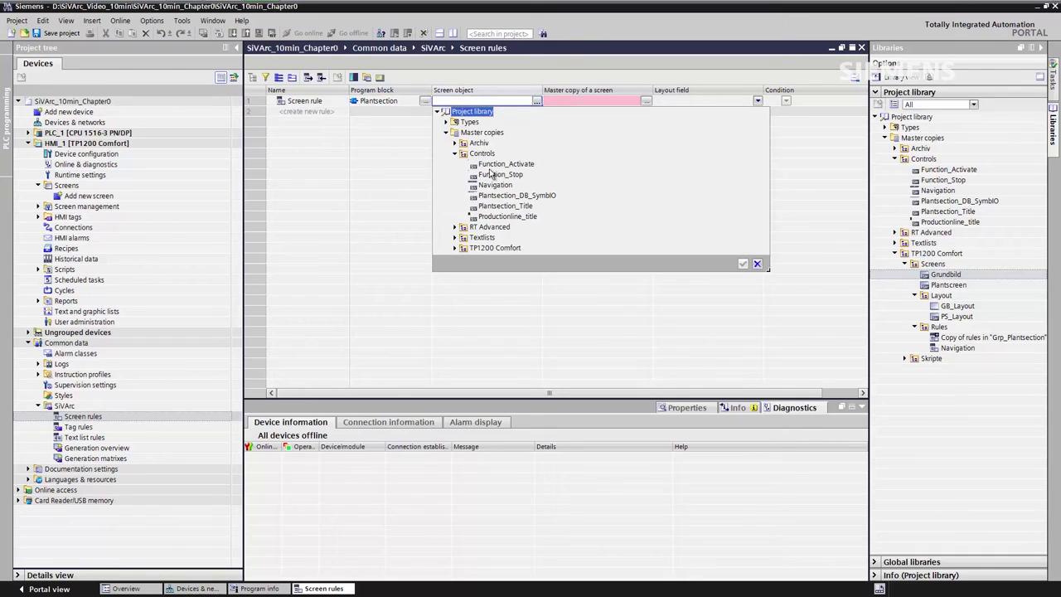
left_click(494, 186)
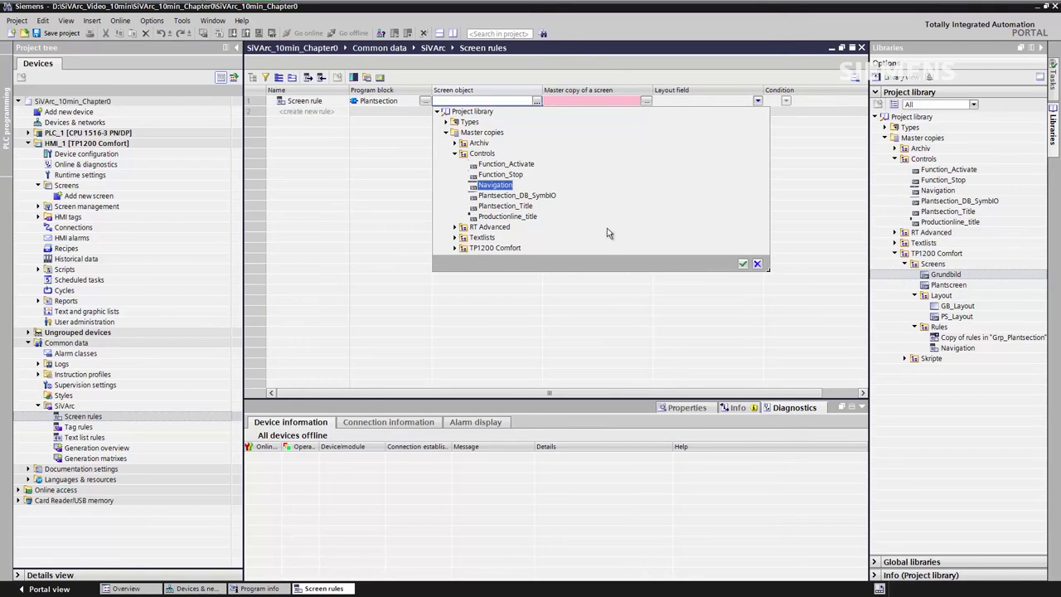
left_click(744, 263)
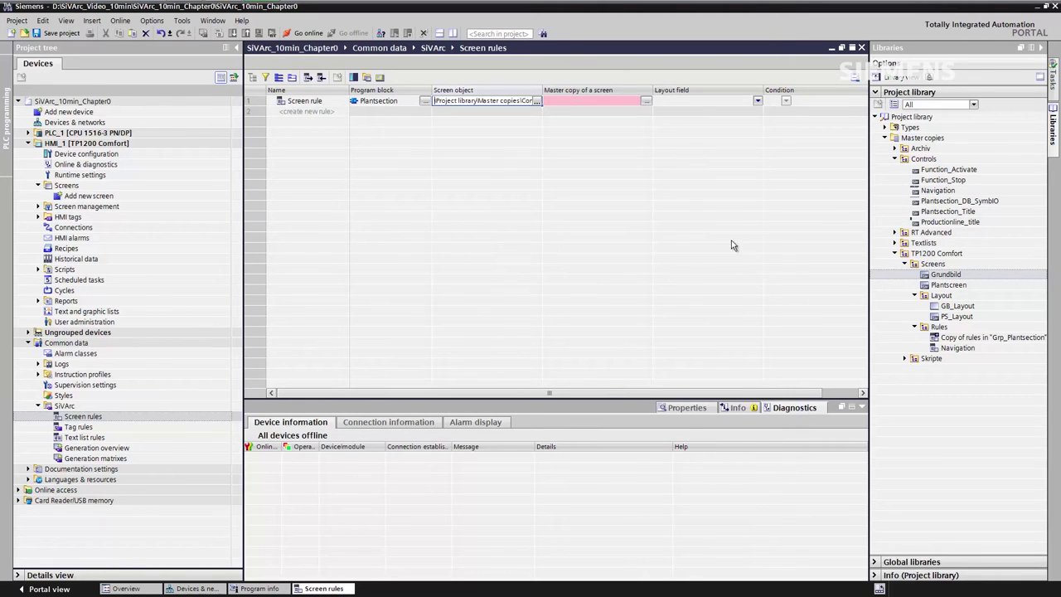
Step: Set the rule's master copy screen to Grundbild and its layout field to LF_Navigation
left_click(647, 101)
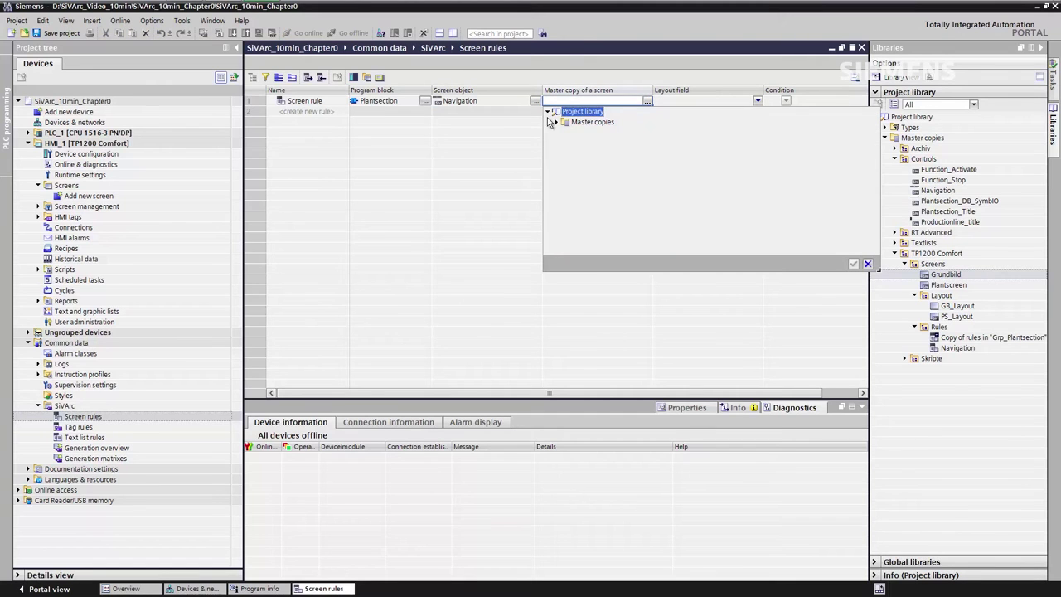
left_click(556, 123)
left_click(565, 175)
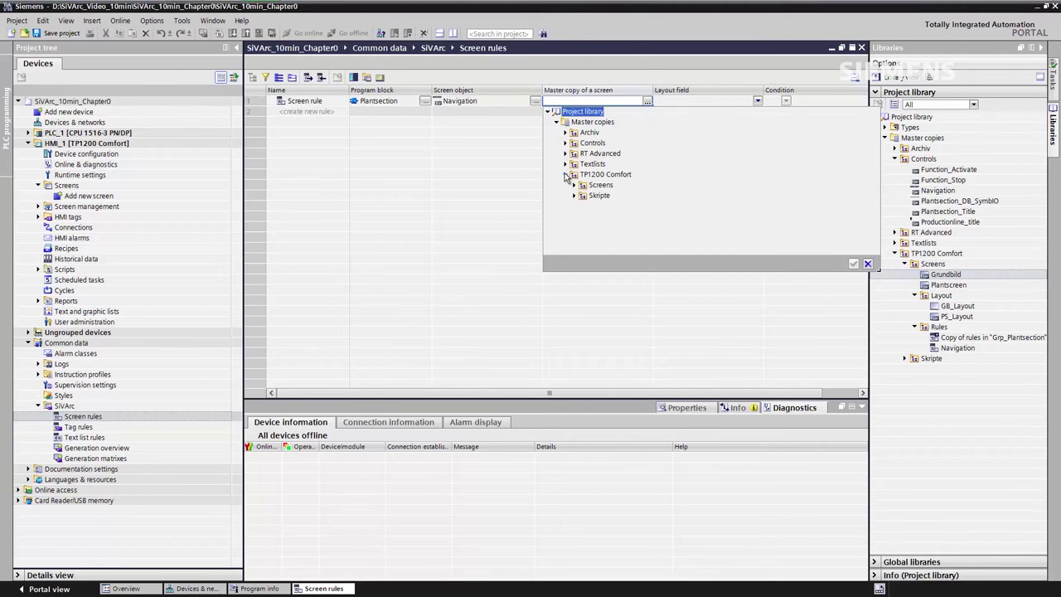
left_click(574, 185)
left_click(605, 196)
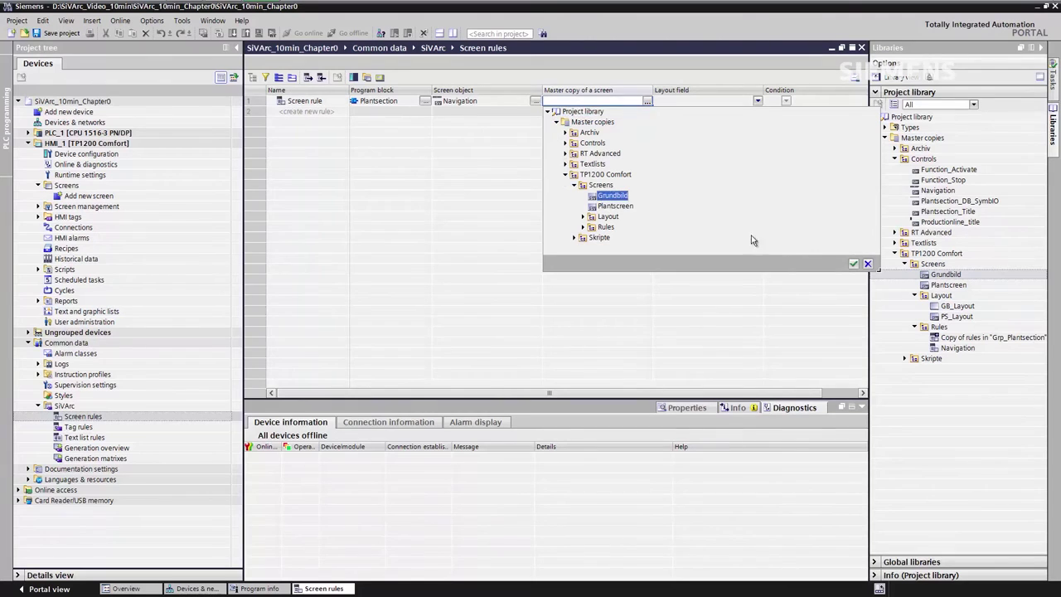
left_click(853, 263)
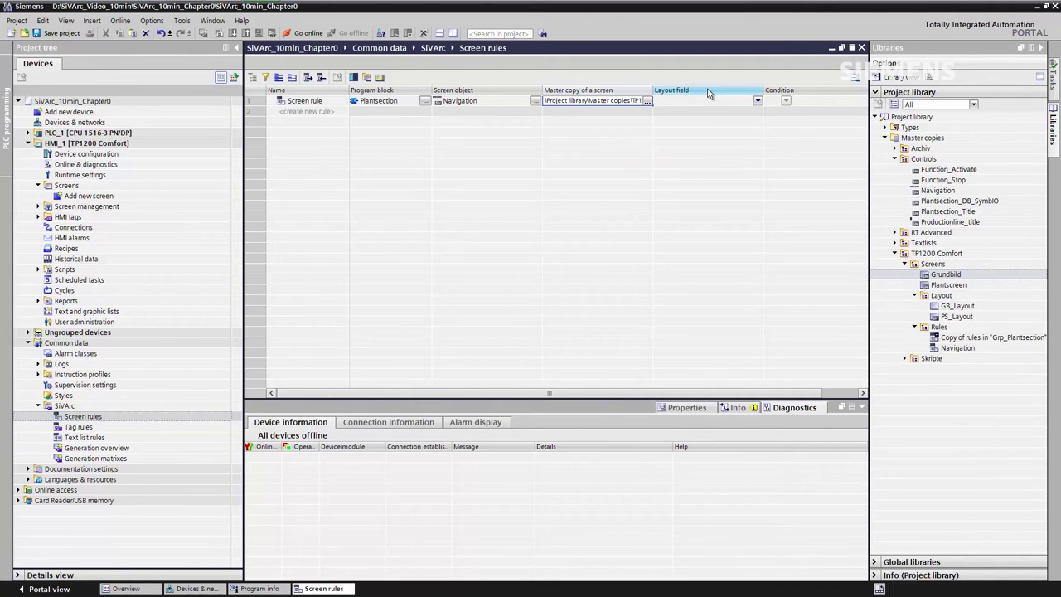
left_click(758, 101)
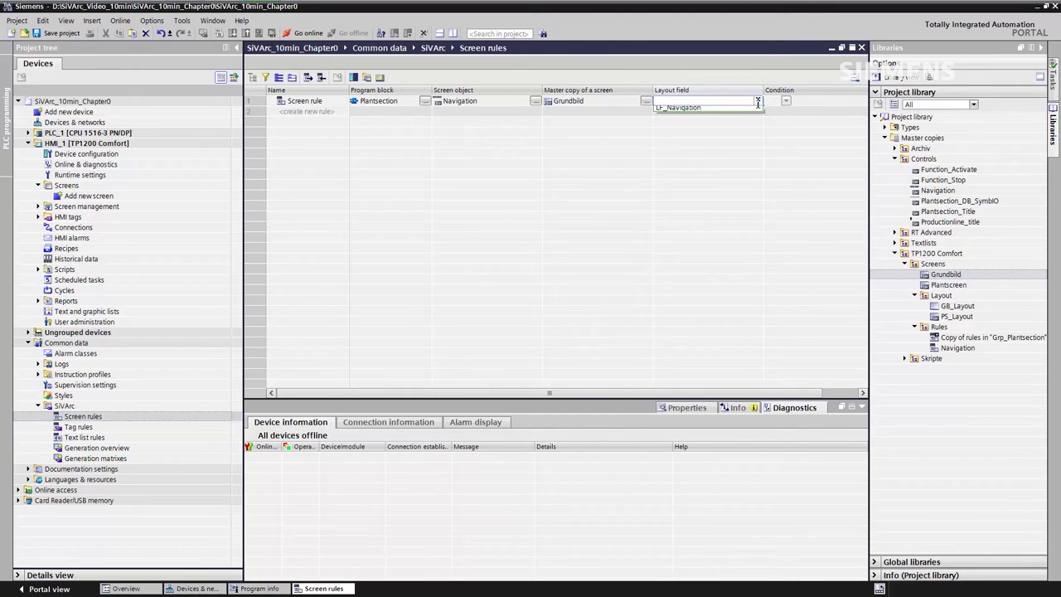
left_click(693, 110)
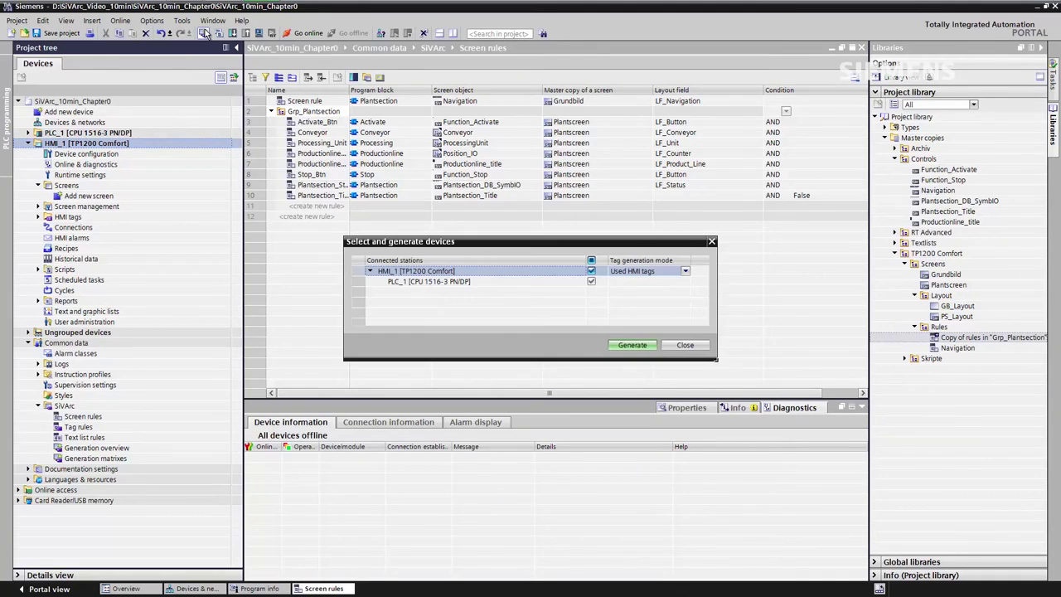
Step: Generate HMI_1's screens and check that Plantsection1 and Plantsection2 appear in the Plantsection folder
left_click(651, 343)
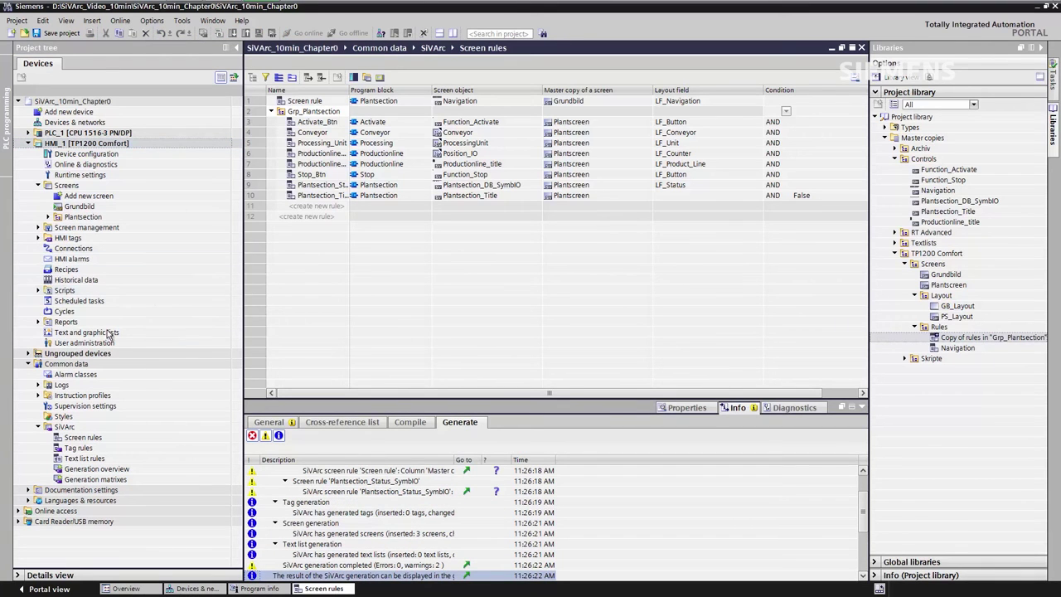
left_click(48, 217)
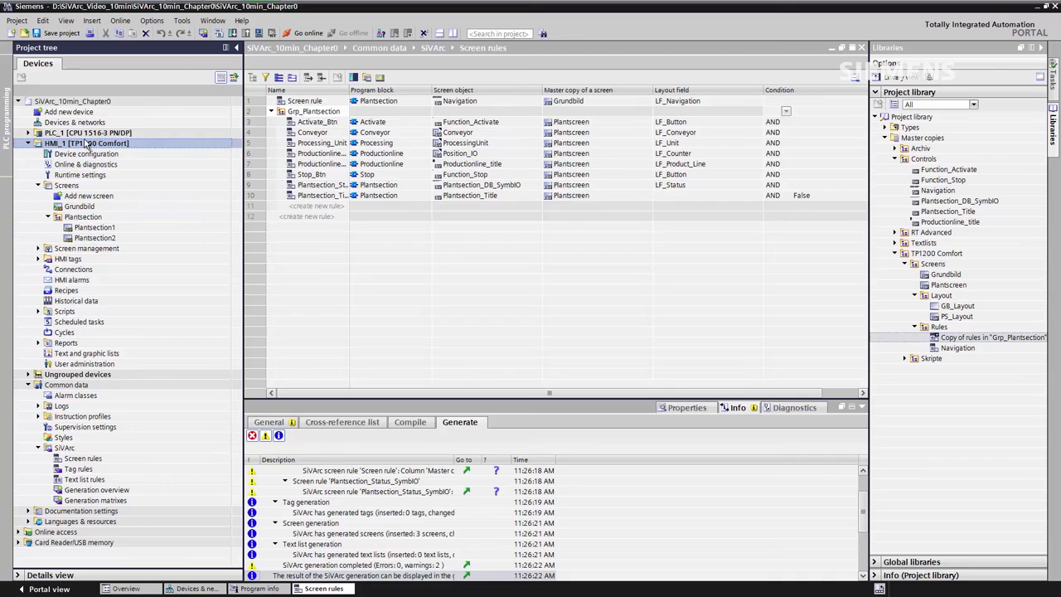
key("F2")
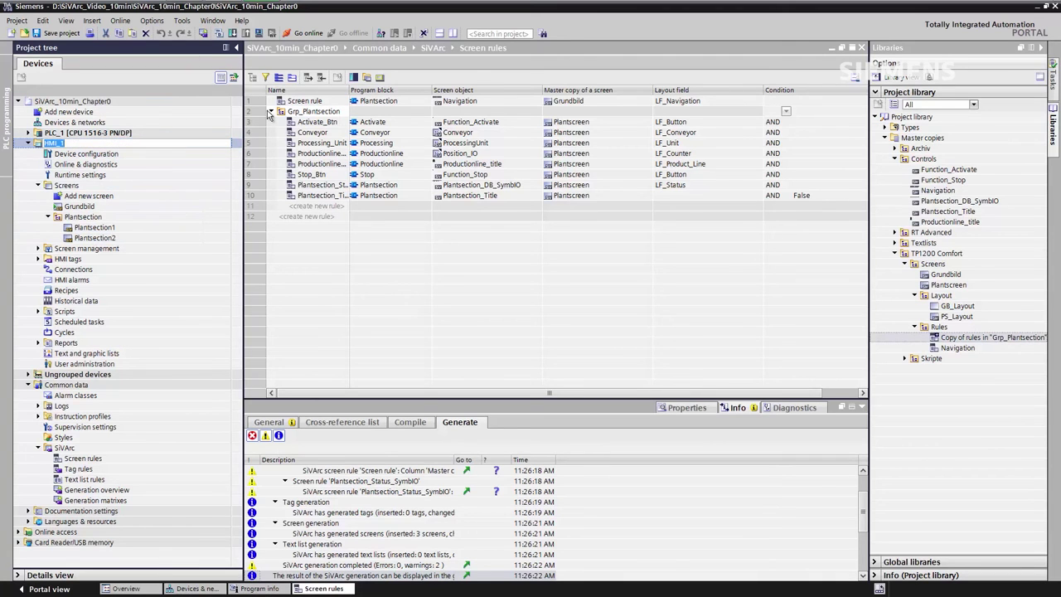
Step: Compile HMI_1 with 0 errors and 0 warnings, then start runtime simulation with the tag simulator
left_click(218, 32)
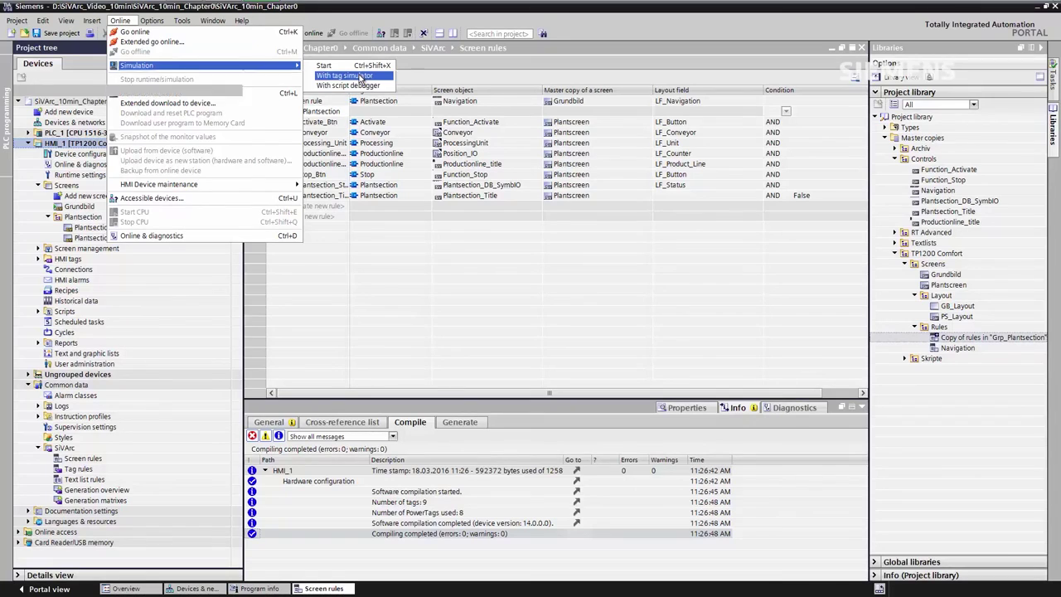
left_click(360, 77)
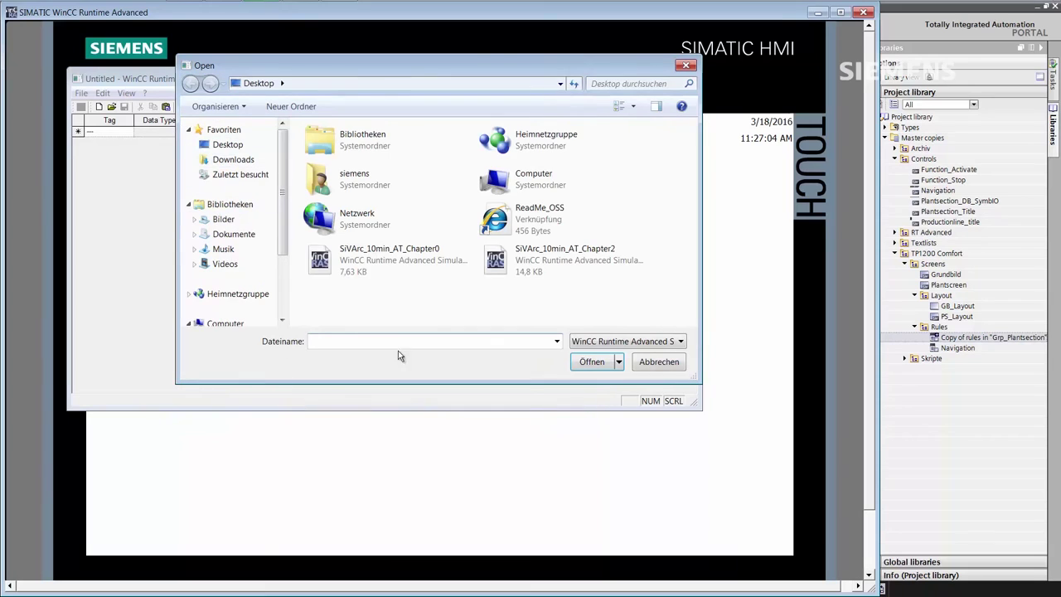
Step: Open the SiVArc_10min_AT_Chapter0 simulation from the Desktop to run Grundbild
left_click(594, 364)
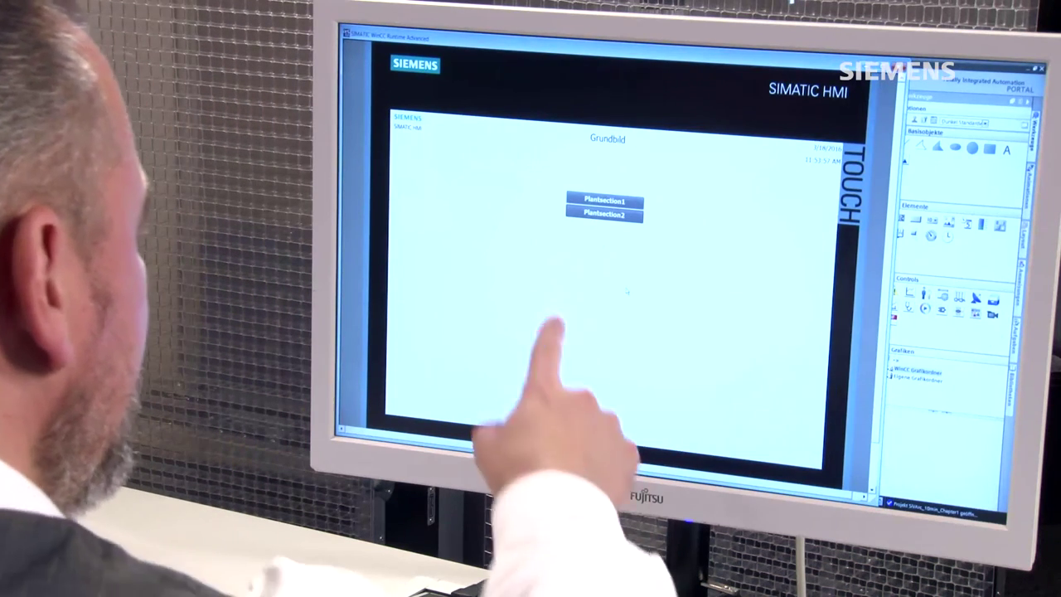
Step: Use the Plantsection1 button on Grundbild to show the Production line 1 conveyor screen
left_click(618, 201)
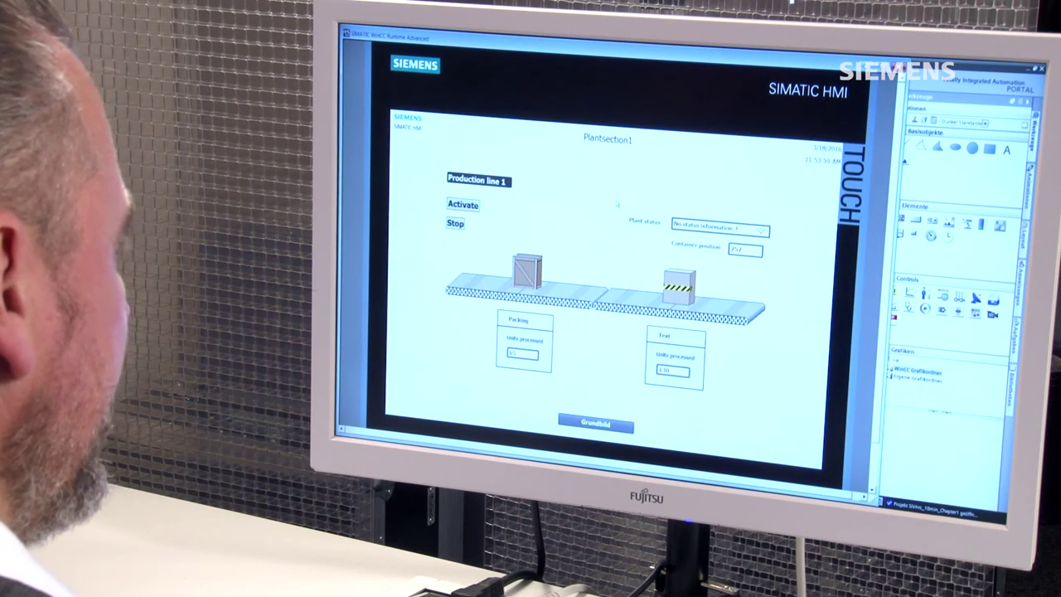